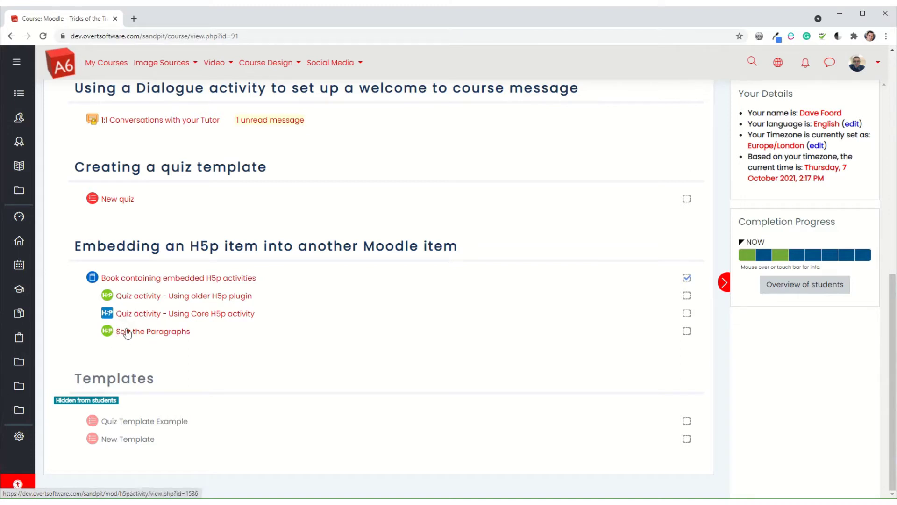
- Open the H5p book and move to chapter 2, 'Older H5p type activity'
{"action": "left_click", "coordinate": [122, 281]}
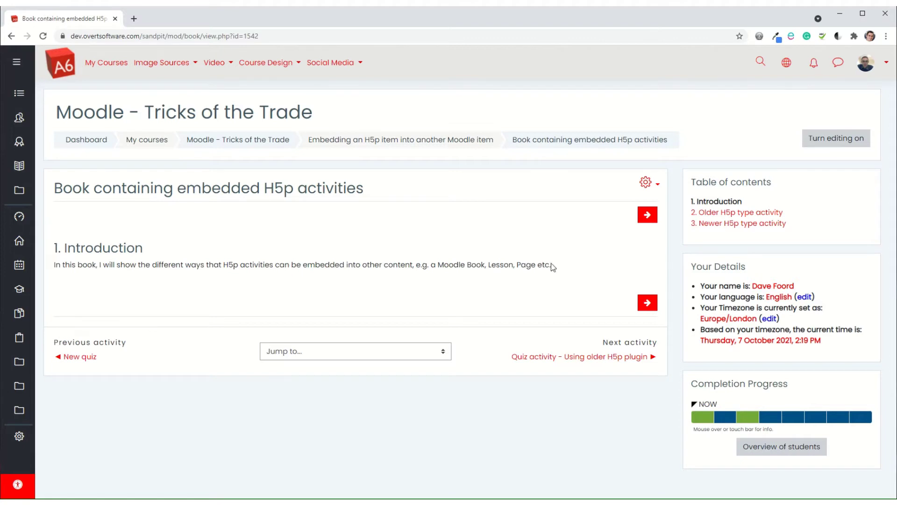
{"action": "left_click", "coordinate": [652, 216]}
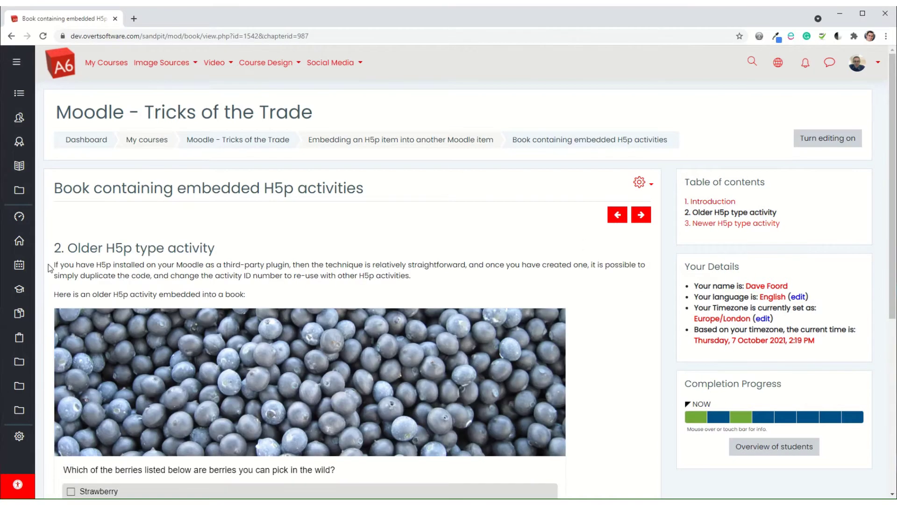
{"action": "scroll", "coordinate": [253, 295], "scroll_direction": "down", "scroll_amount": 6}
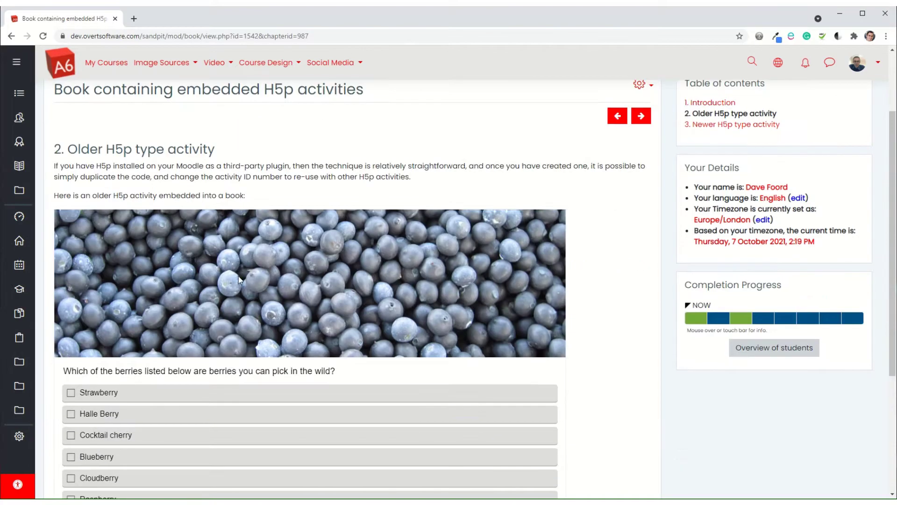
{"action": "scroll", "coordinate": [273, 162], "scroll_direction": "up", "scroll_amount": 2}
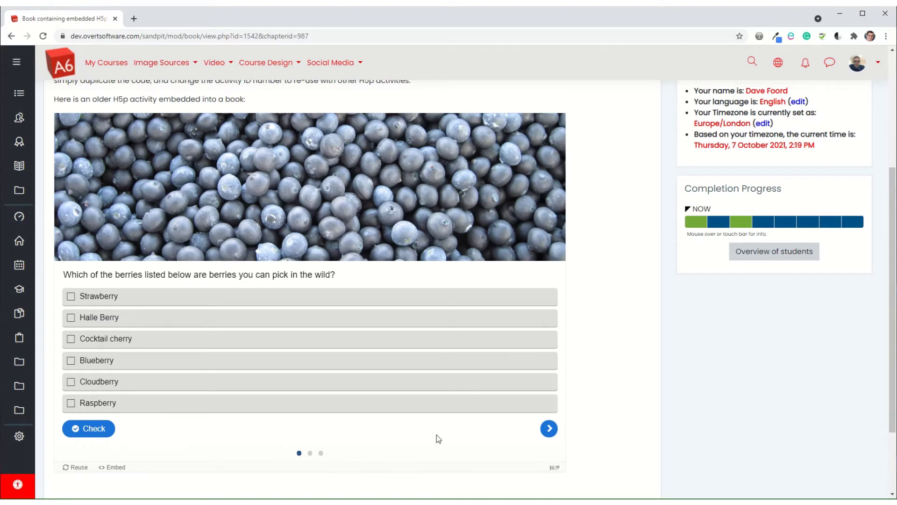
- Step the embedded older H5p quiz through to its last slide
{"action": "left_click", "coordinate": [549, 428]}
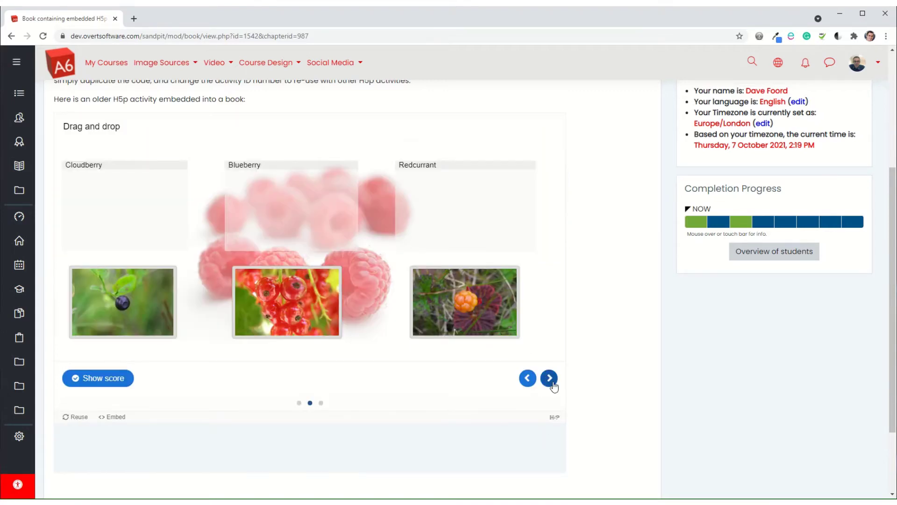
{"action": "scroll", "coordinate": [554, 387], "scroll_direction": "up", "scroll_amount": 2}
{"action": "left_click", "coordinate": [549, 476]}
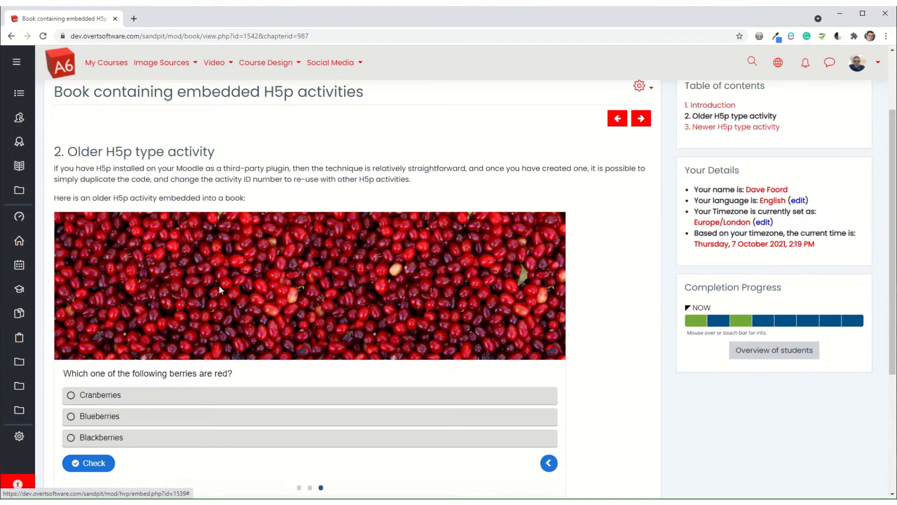
{"action": "scroll", "coordinate": [145, 305], "scroll_direction": "up", "scroll_amount": 2}
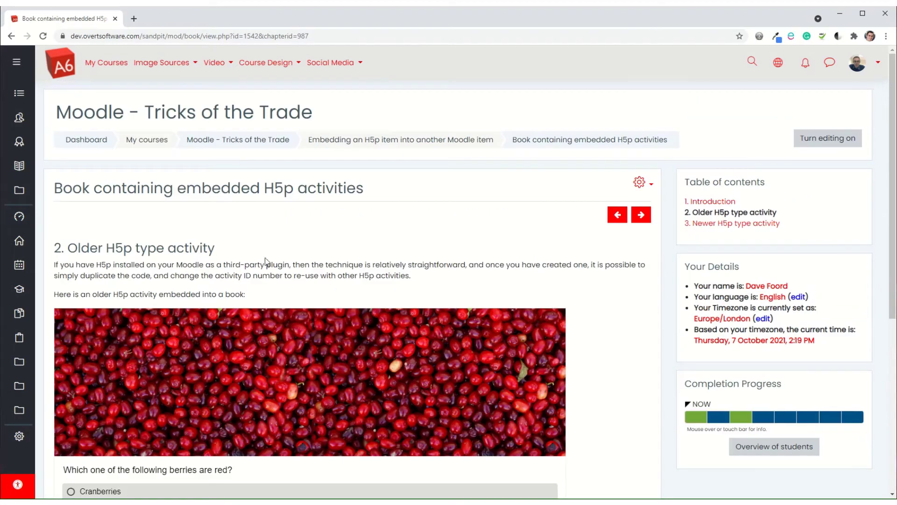
{"action": "scroll", "coordinate": [223, 399], "scroll_direction": "down", "scroll_amount": 2}
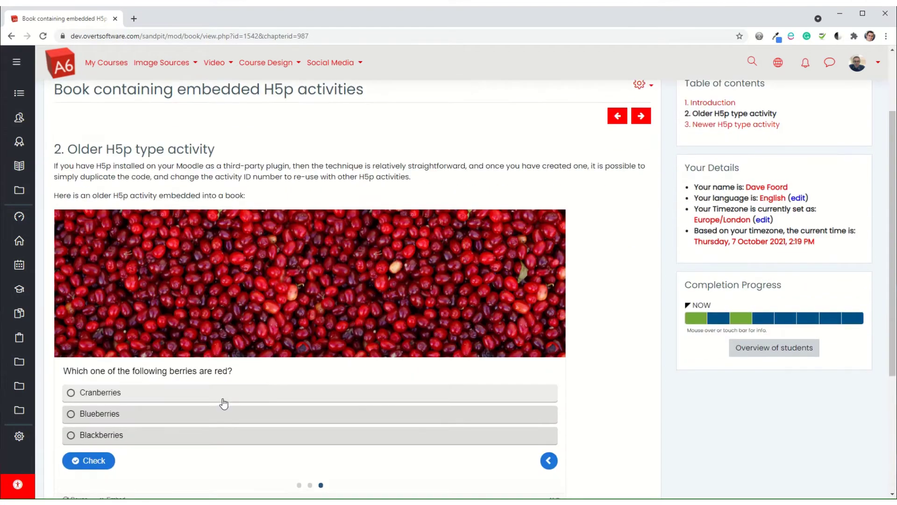
{"action": "scroll", "coordinate": [225, 360], "scroll_direction": "up", "scroll_amount": 2}
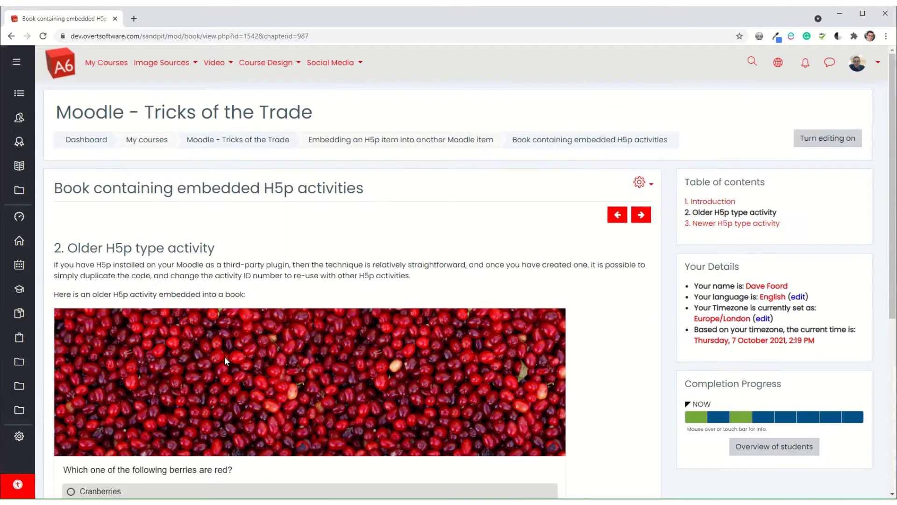
- Move on to chapter 3, 'Newer H5p type activity', and view its berry quiz
{"action": "left_click", "coordinate": [641, 216]}
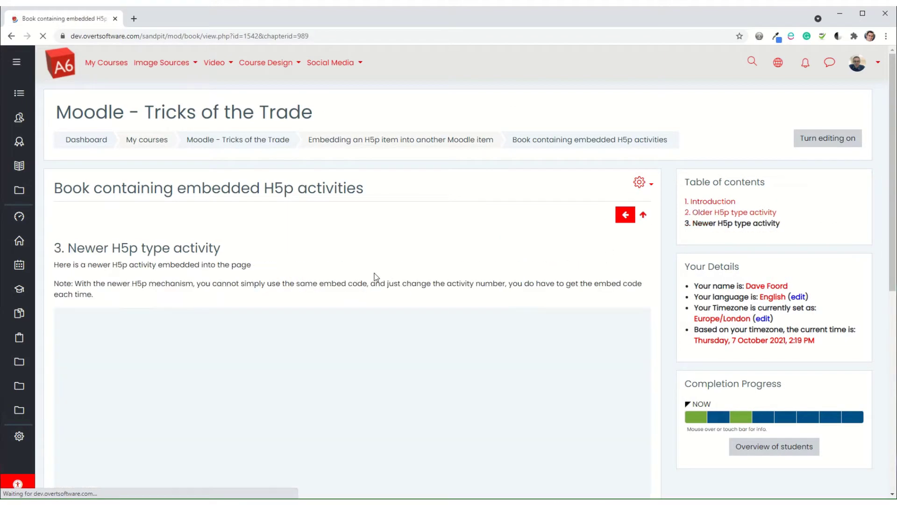
{"action": "scroll", "coordinate": [371, 273], "scroll_direction": "down", "scroll_amount": 6}
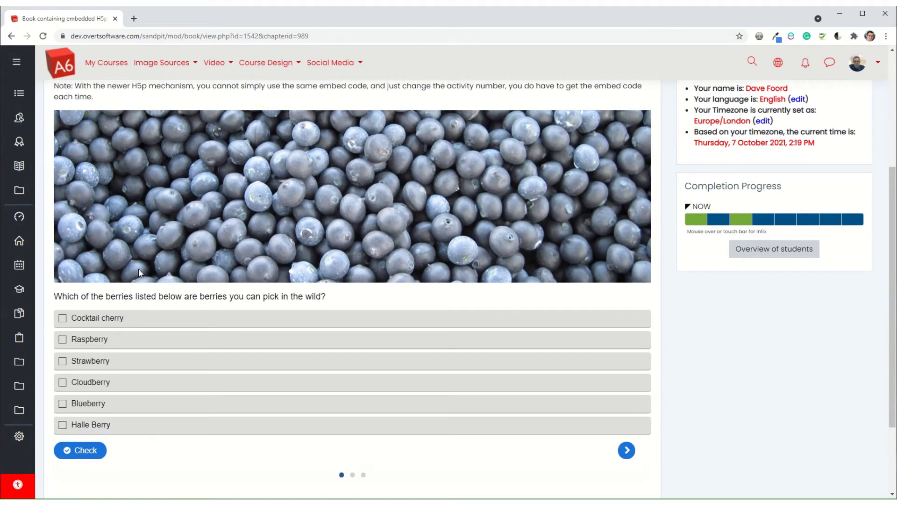
{"action": "scroll", "coordinate": [140, 274], "scroll_direction": "up", "scroll_amount": 4}
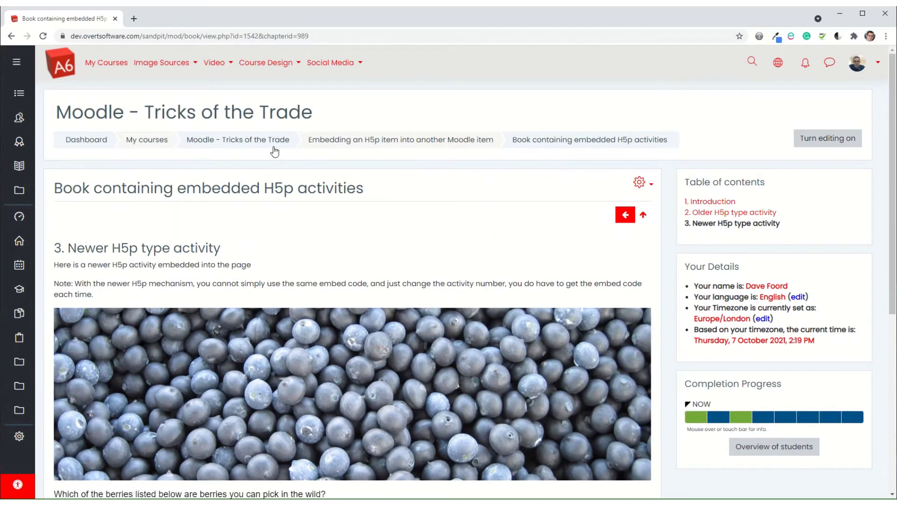
- Return to the Tricks of the Trade course page and turn editing on
{"action": "left_click", "coordinate": [258, 142]}
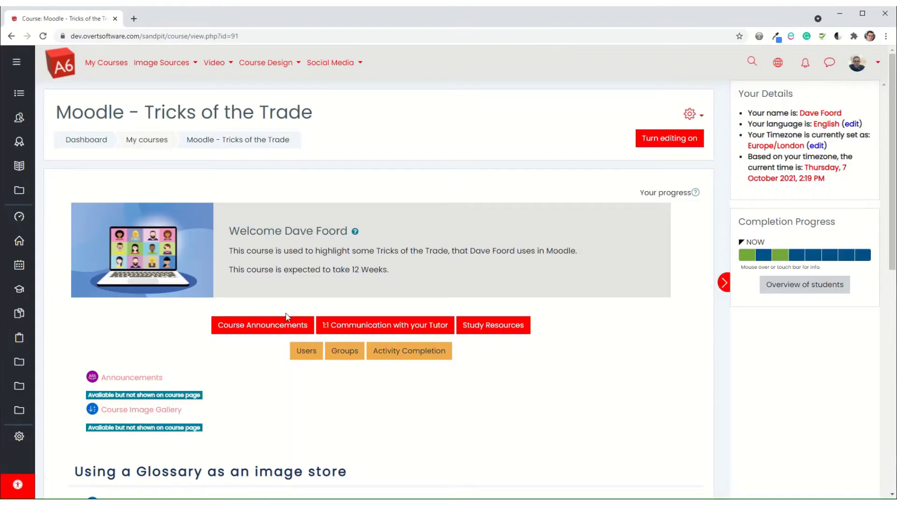
{"action": "scroll", "coordinate": [263, 318], "scroll_direction": "down", "scroll_amount": 6}
{"action": "scroll", "coordinate": [365, 323], "scroll_direction": "up", "scroll_amount": 6}
{"action": "left_click", "coordinate": [670, 137]}
{"action": "scroll", "coordinate": [244, 311], "scroll_direction": "down", "scroll_amount": 12}
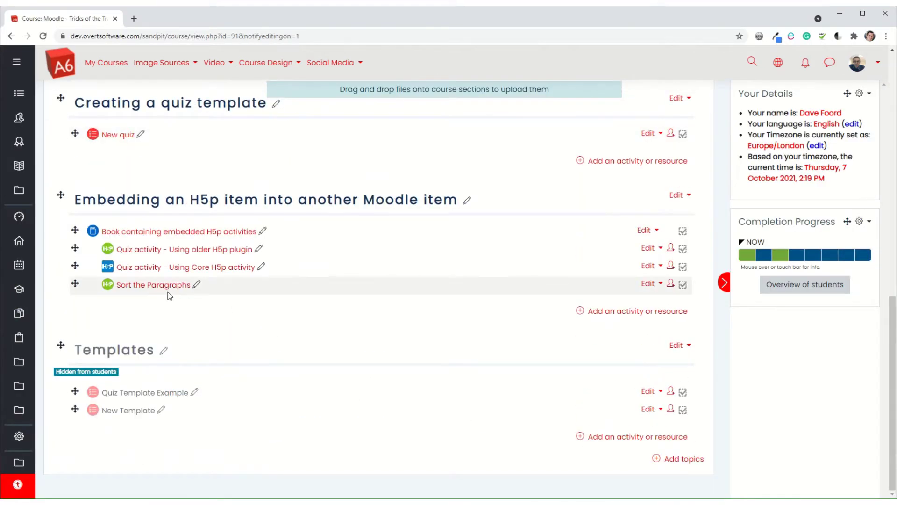
- Search the activity chooser for 'h5p', then close it without adding anything
{"action": "left_click", "coordinate": [609, 312]}
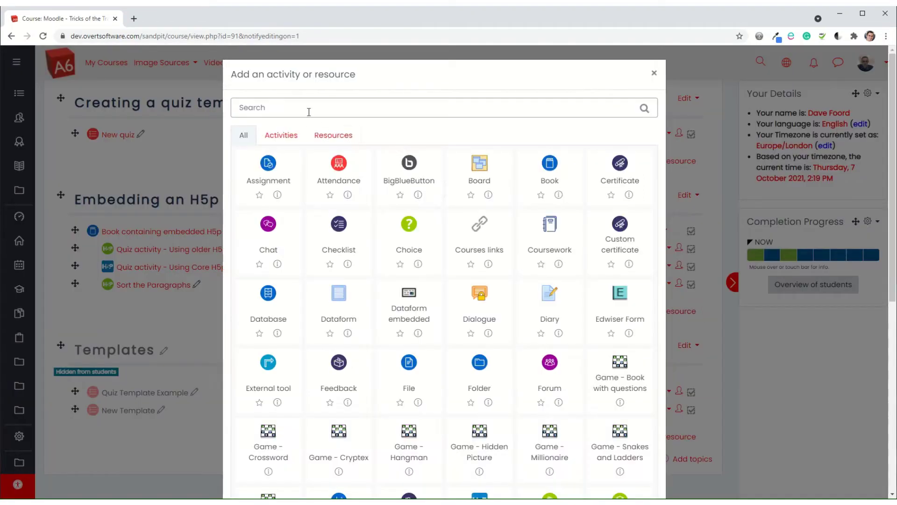
{"action": "left_click", "coordinate": [308, 110]}
{"action": "type", "text": "h5p"}
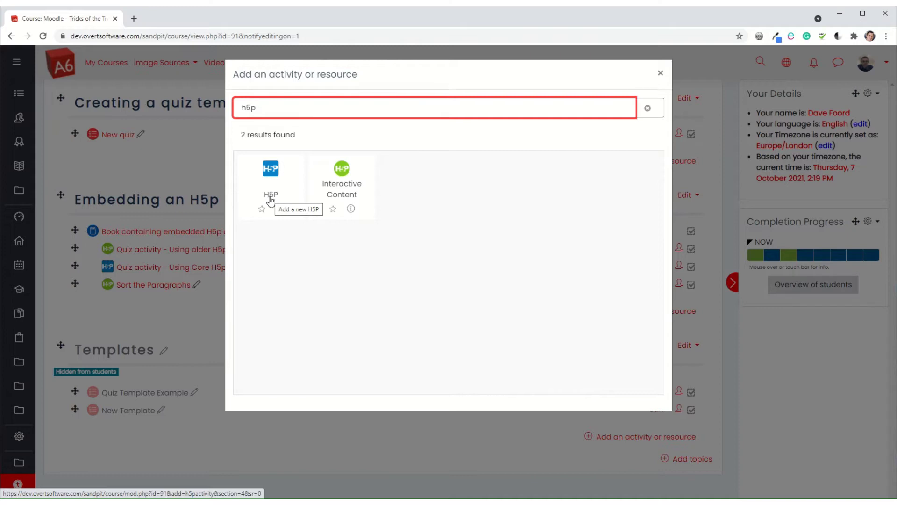
{"action": "left_click", "coordinate": [661, 76]}
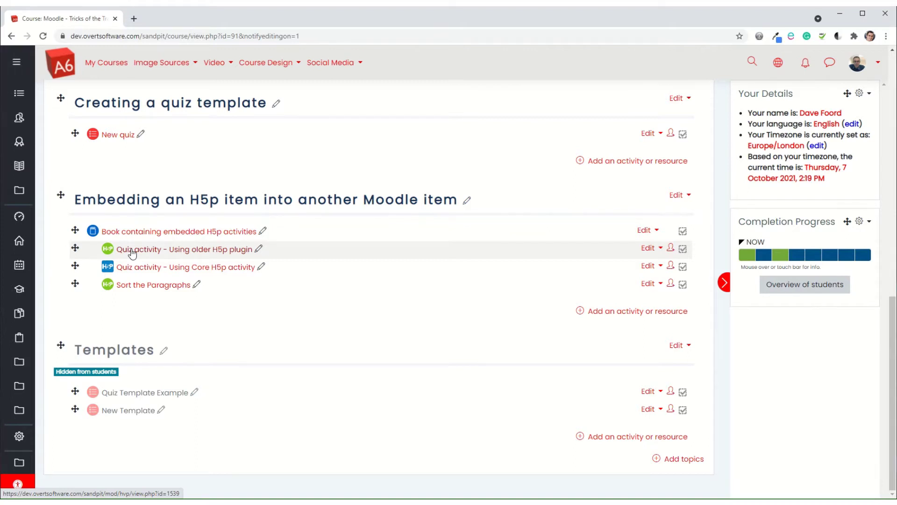
- Copy the older H5p plugin quiz's 1314 × 810 iframe embed code, then return to the course
{"action": "left_click", "coordinate": [132, 251]}
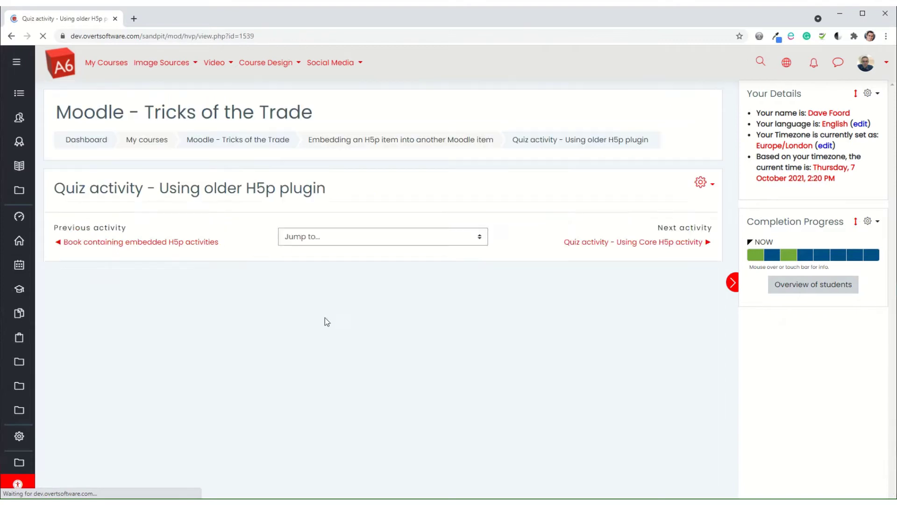
{"action": "scroll", "coordinate": [259, 288], "scroll_direction": "down", "scroll_amount": 3}
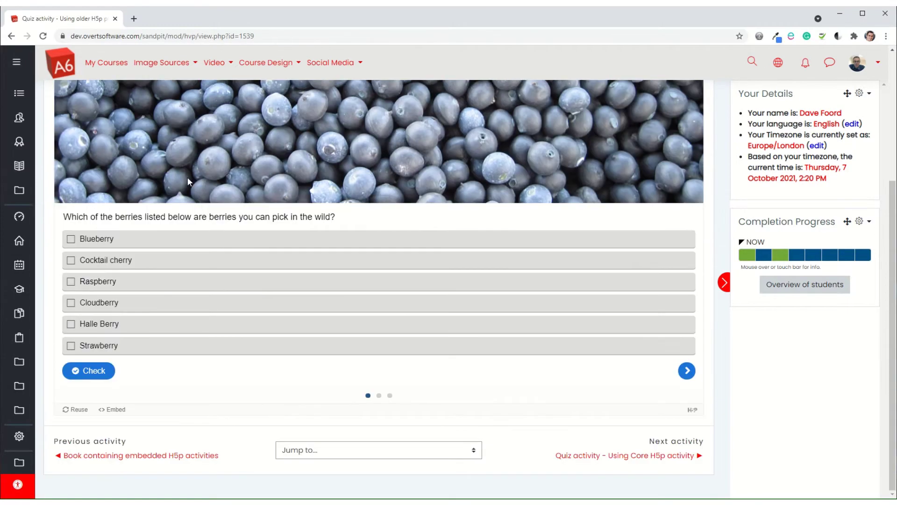
{"action": "left_click", "coordinate": [115, 411]}
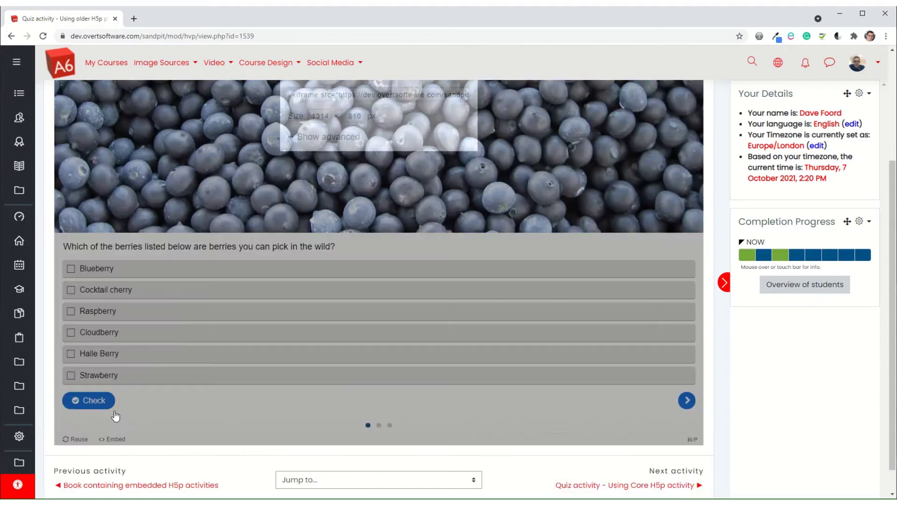
{"action": "scroll", "coordinate": [355, 206], "scroll_direction": "up", "scroll_amount": 4}
{"action": "left_click", "coordinate": [310, 253]}
{"action": "key", "text": "ctrl+a"}
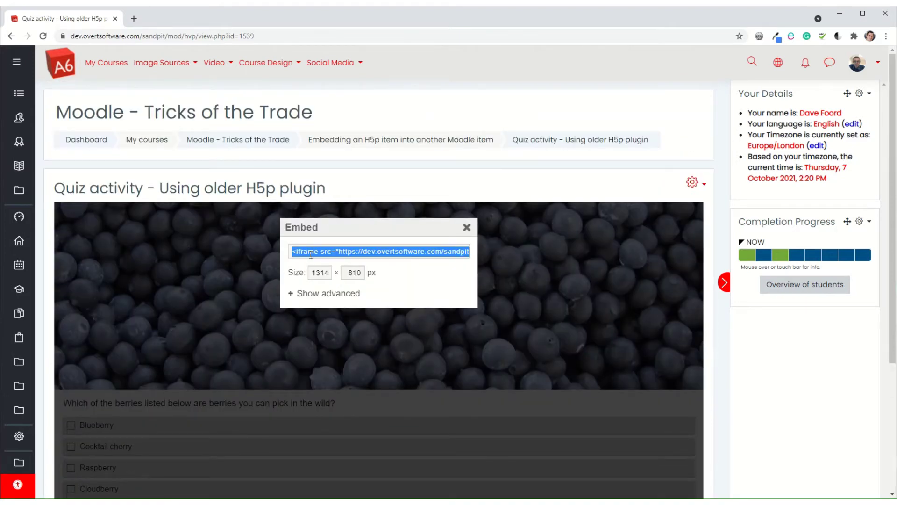
{"action": "left_click", "coordinate": [221, 143]}
{"action": "scroll", "coordinate": [220, 259], "scroll_direction": "down", "scroll_amount": 12}
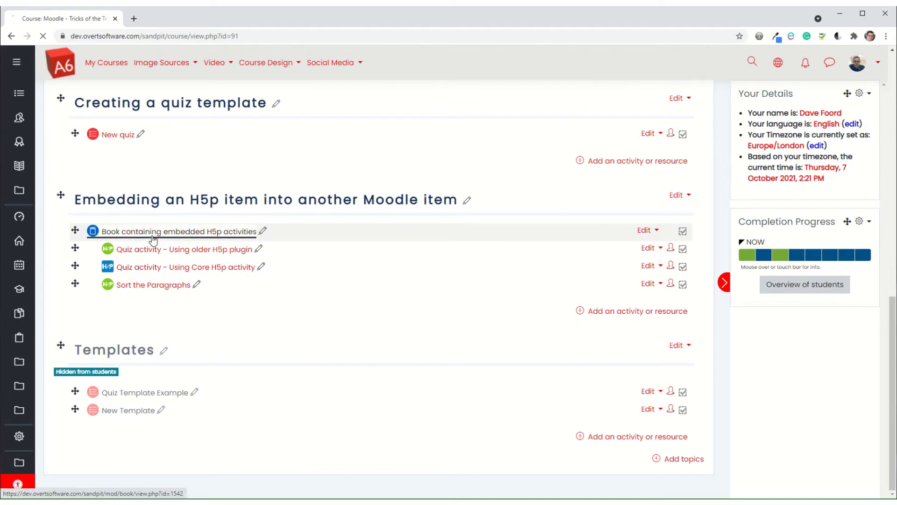
- Add a chapter after chapter 3 titled 'New quiz' with the text 'Here is some text....'
{"action": "left_click", "coordinate": [150, 231]}
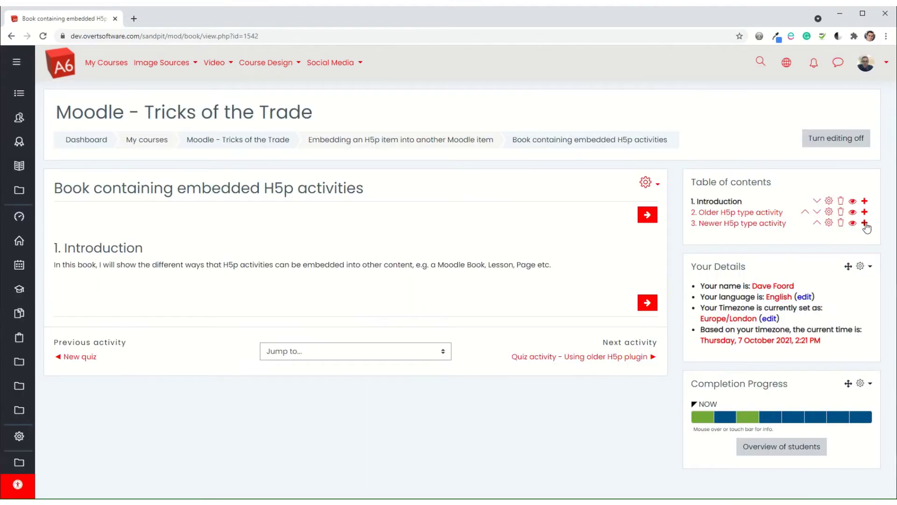
{"action": "left_click", "coordinate": [865, 224]}
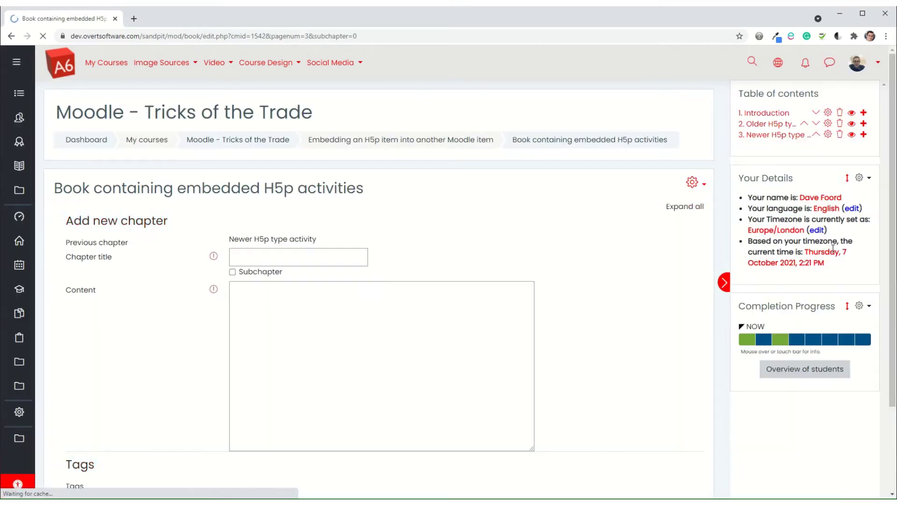
{"action": "left_click", "coordinate": [313, 260]}
{"action": "type", "text": "New "}
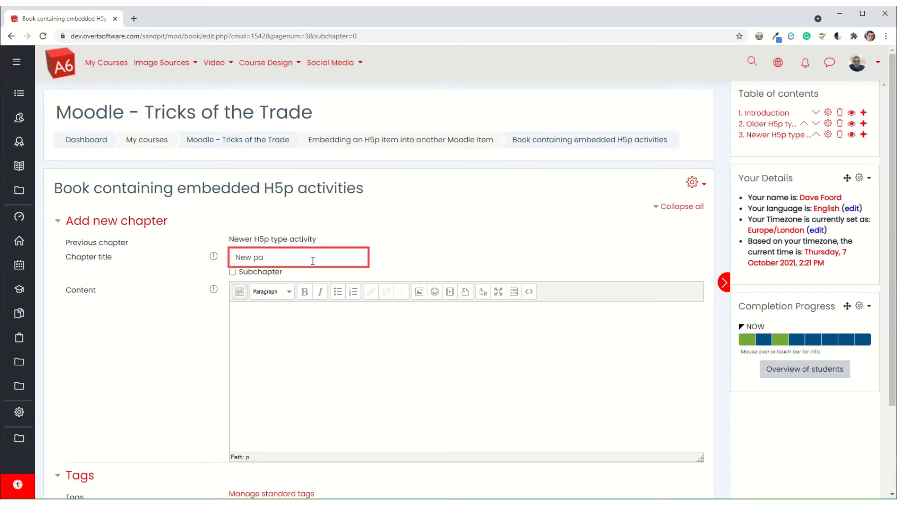
{"action": "type", "text": "quiz"}
{"action": "left_click", "coordinate": [360, 357]}
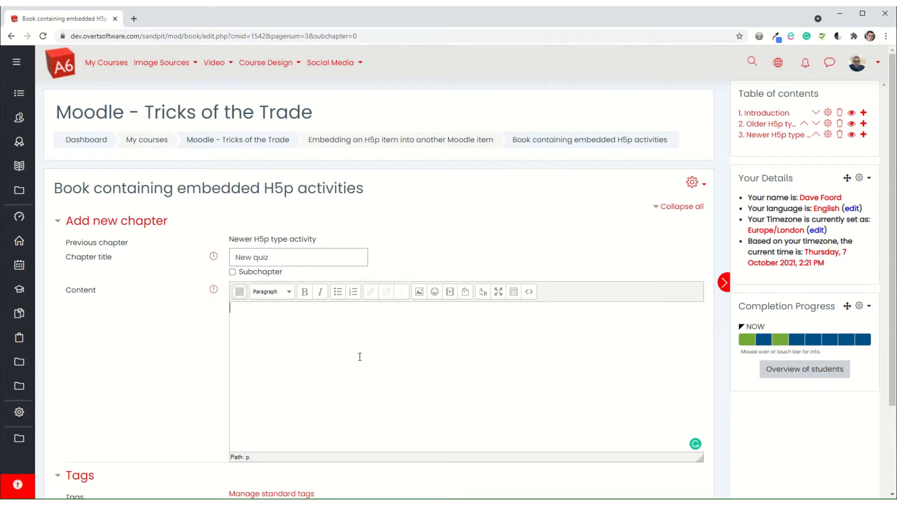
{"action": "type", "text": "Here is some text...."}
{"action": "key", "text": "Return"}
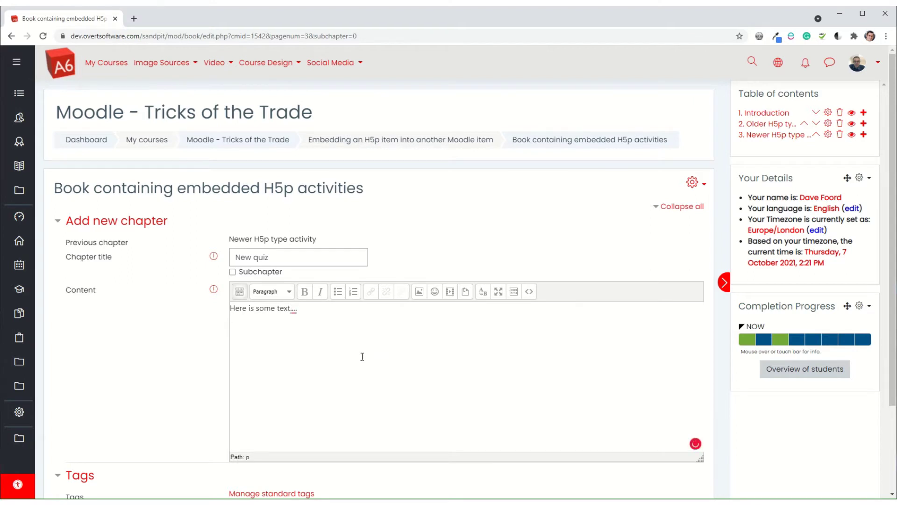
- Paste the quiz iframe code into the chapter's HTML source and save the chapter
{"action": "left_click", "coordinate": [529, 292]}
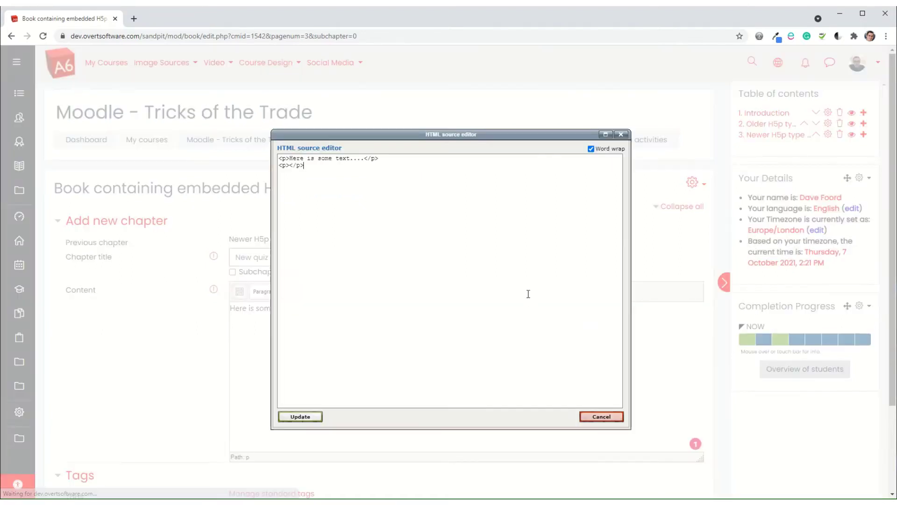
{"action": "type", "text": "<iframe src=\"https://dev.overtsoftware.com/sandpit/mod/hvp/embed.php?id=1539\" width=\"1314\" height=\"810\" frameborder=\"0\" allowfullscreen=\"allowfullscreen\" title=\"Quiz activity - Using older H5p plugin\"></iframe><script src=\"https://dev.overtsoftware.com/sandpit/mod/hvp/library/js/h5p-resizer.js\" charset=\"UTF-8\"></script>"}
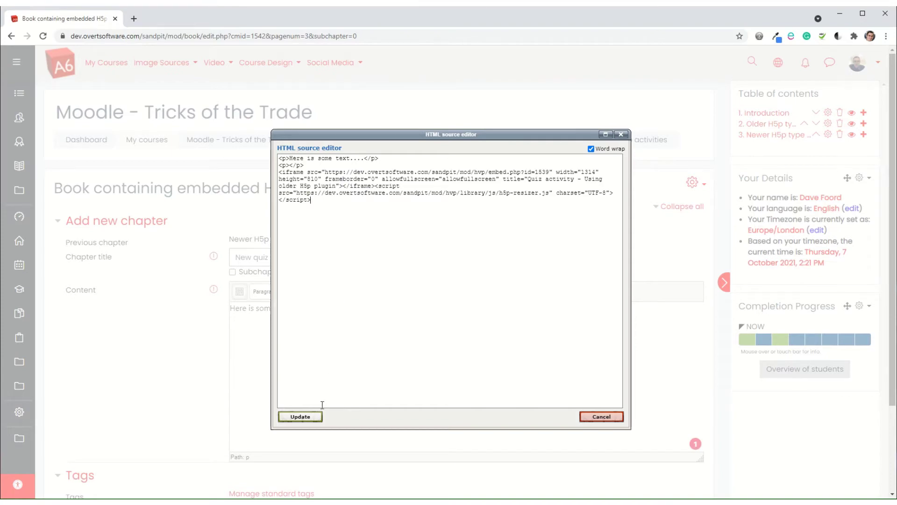
{"action": "left_click", "coordinate": [309, 416]}
{"action": "scroll", "coordinate": [159, 315], "scroll_direction": "down", "scroll_amount": 2}
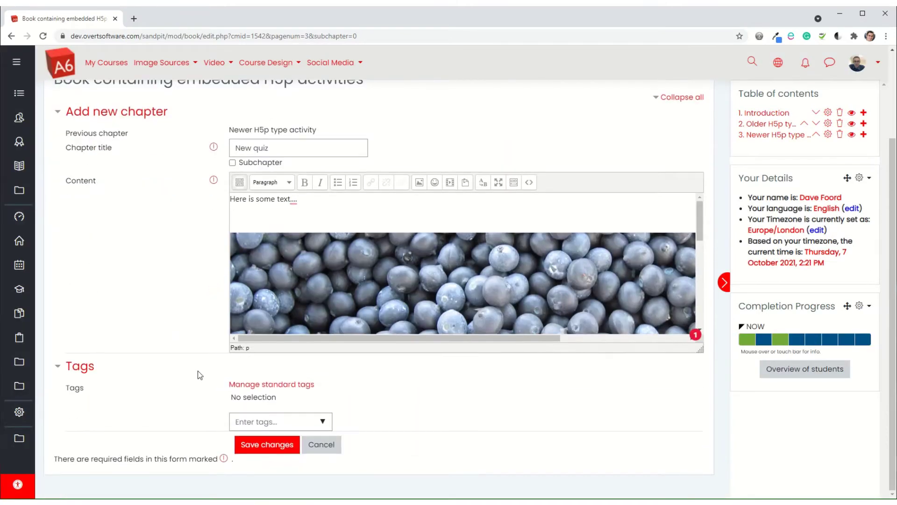
{"action": "left_click", "coordinate": [290, 436]}
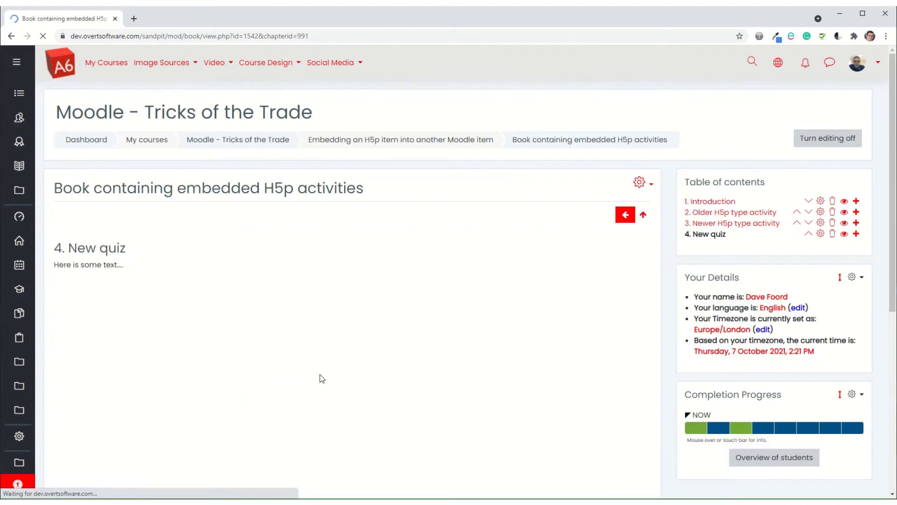
- Review the embedded berries quiz in 'New quiz' and compare it with the student's browser view
{"action": "scroll", "coordinate": [399, 136], "scroll_direction": "down", "scroll_amount": 6}
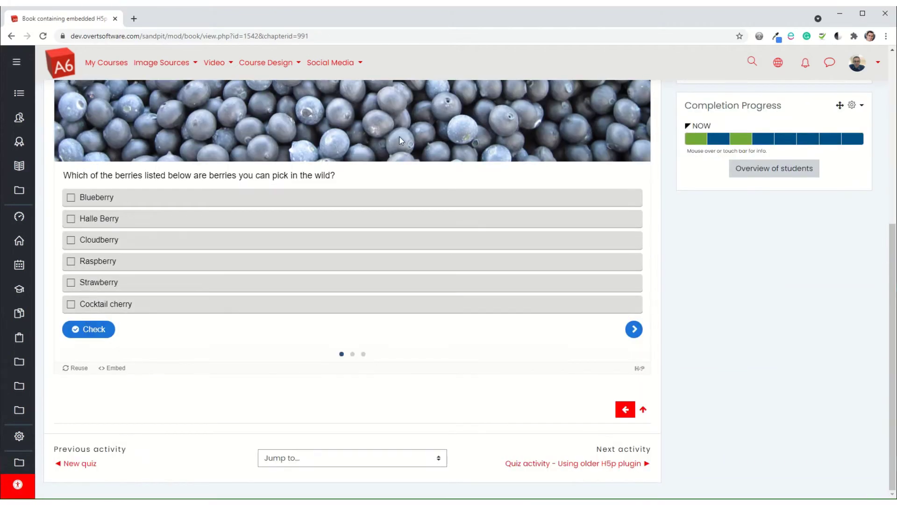
{"action": "scroll", "coordinate": [280, 332], "scroll_direction": "up", "scroll_amount": 4}
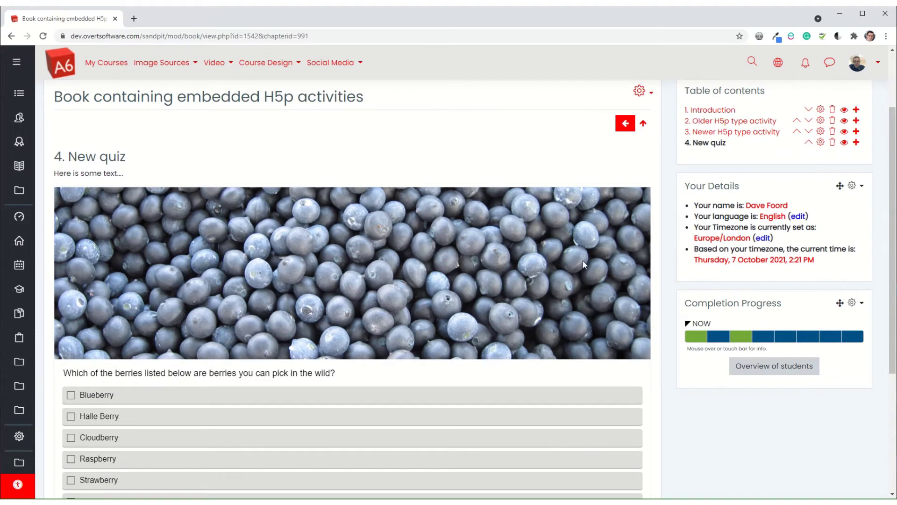
{"action": "scroll", "coordinate": [359, 280], "scroll_direction": "down", "scroll_amount": 4}
{"action": "scroll", "coordinate": [681, 105], "scroll_direction": "up", "scroll_amount": 4}
{"action": "left_click_drag", "start_coordinate": [890, 31], "coordinate": [386, 96]}
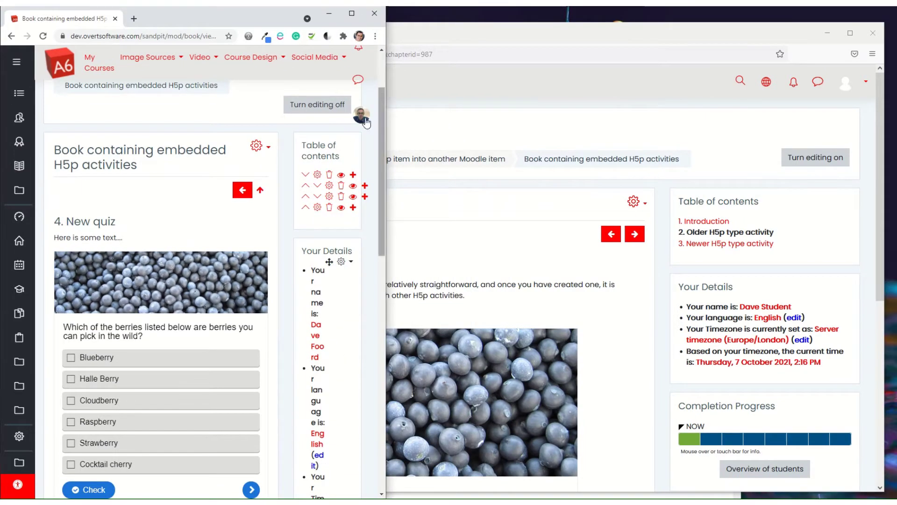
{"action": "left_click_drag", "start_coordinate": [389, 187], "coordinate": [896, 141]}
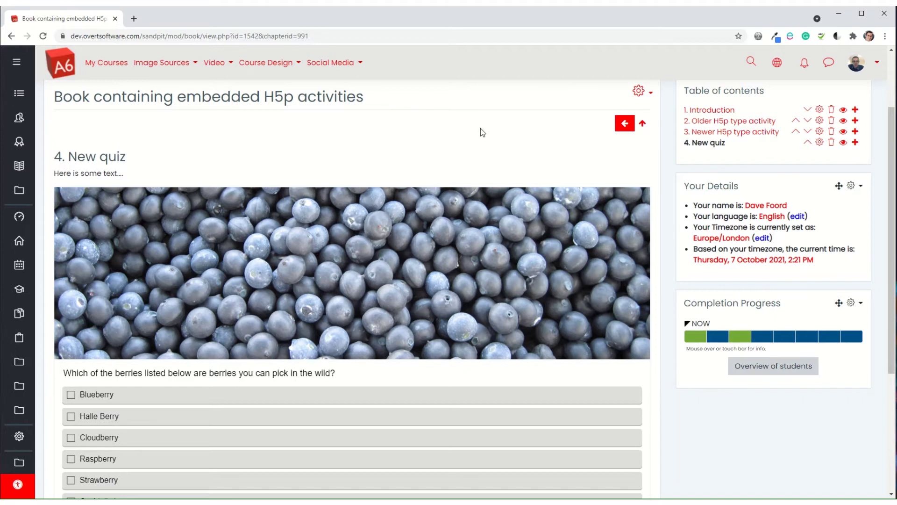
{"action": "scroll", "coordinate": [277, 112], "scroll_direction": "up", "scroll_amount": 2}
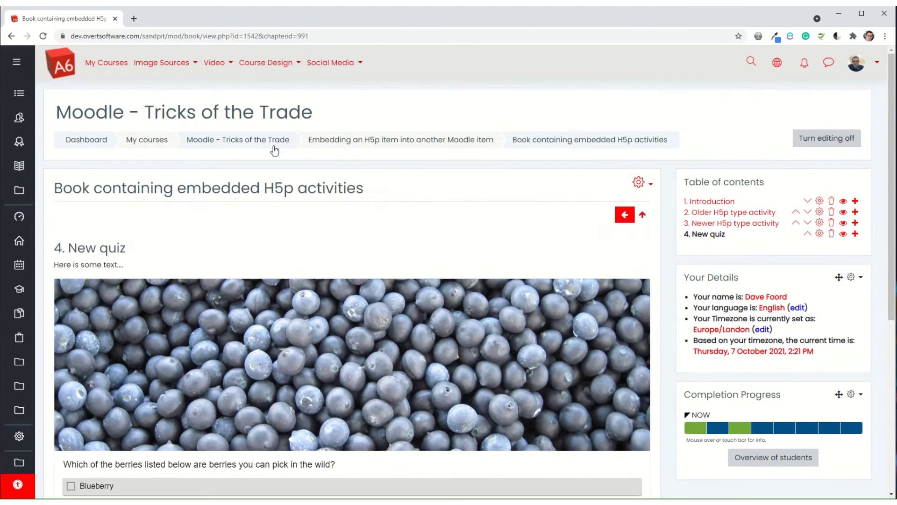
- Copy the 1312 × 809 embed code of 'Quiz activity - Using Core H5p activity' and return to the course
{"action": "left_click", "coordinate": [239, 143]}
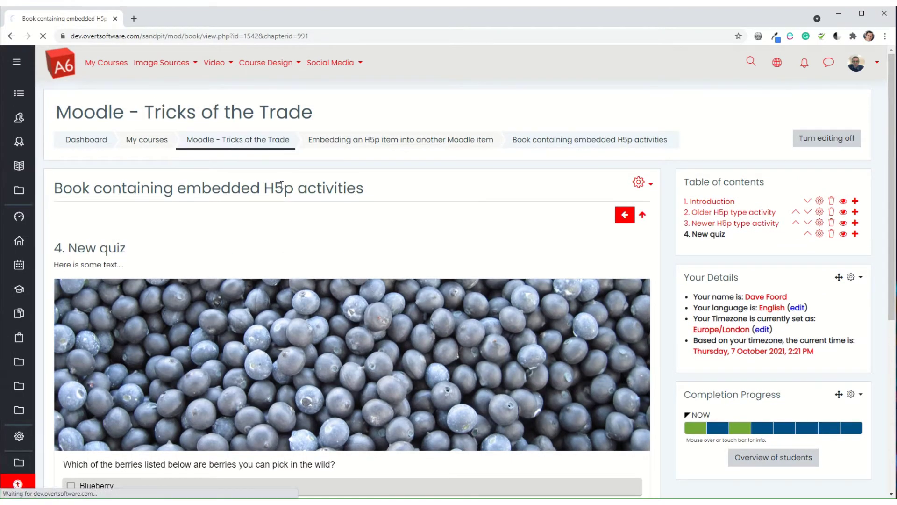
{"action": "scroll", "coordinate": [244, 181], "scroll_direction": "down", "scroll_amount": 12}
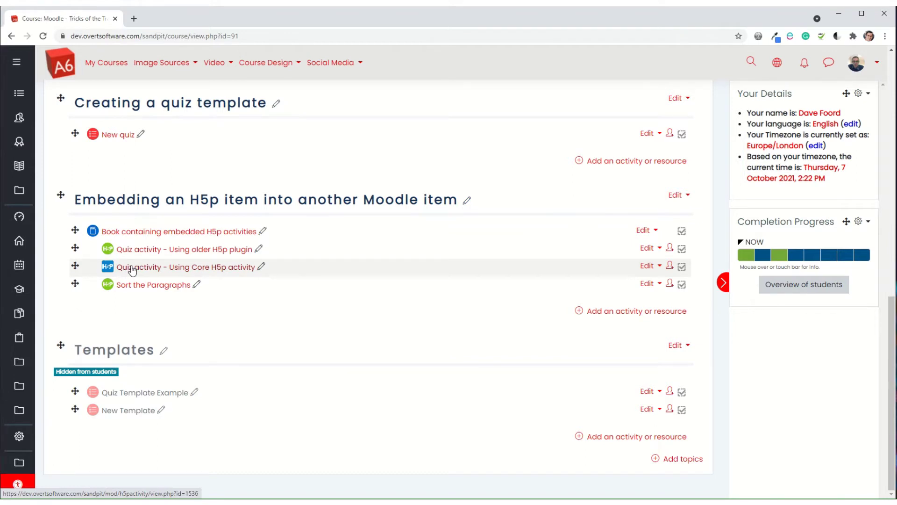
{"action": "left_click", "coordinate": [157, 274]}
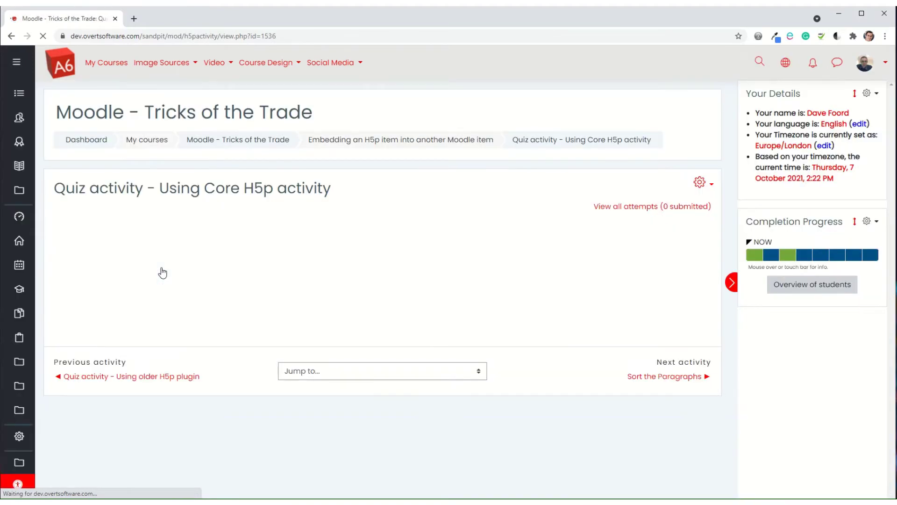
{"action": "scroll", "coordinate": [162, 273], "scroll_direction": "down", "scroll_amount": 5}
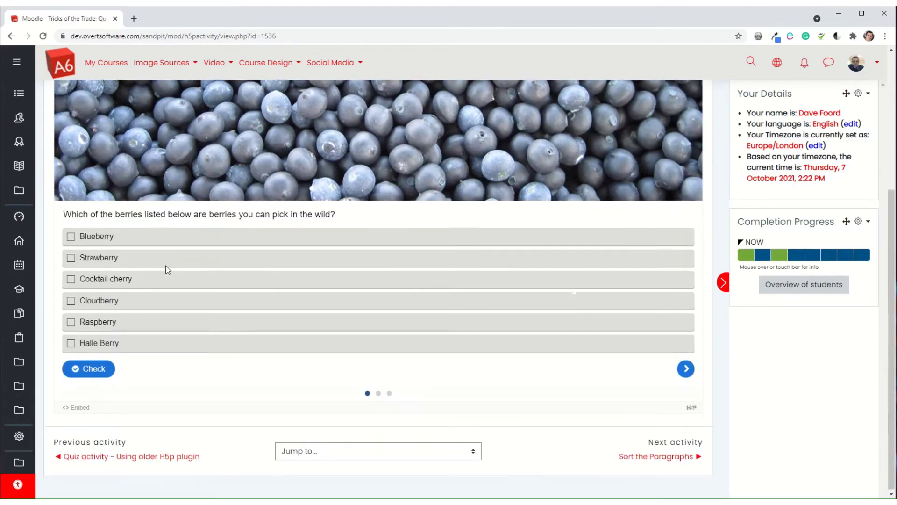
{"action": "left_click", "coordinate": [80, 406]}
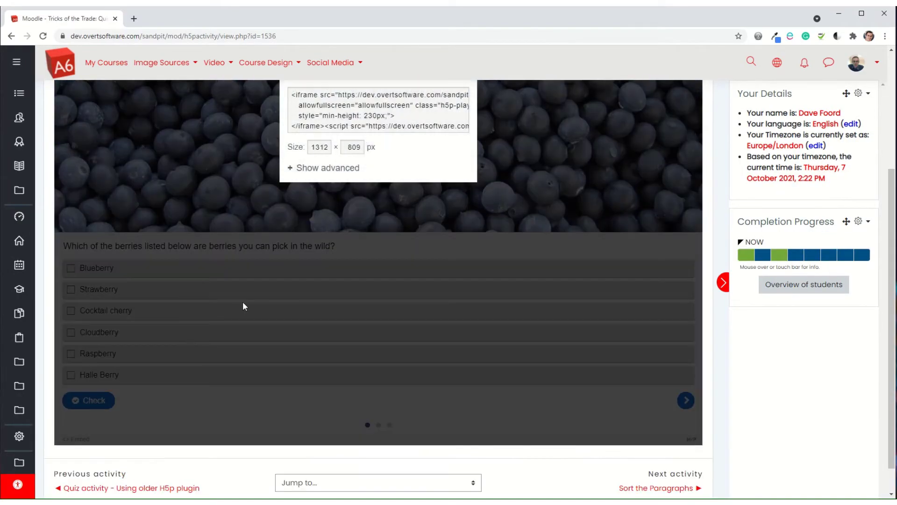
{"action": "left_click", "coordinate": [340, 109]}
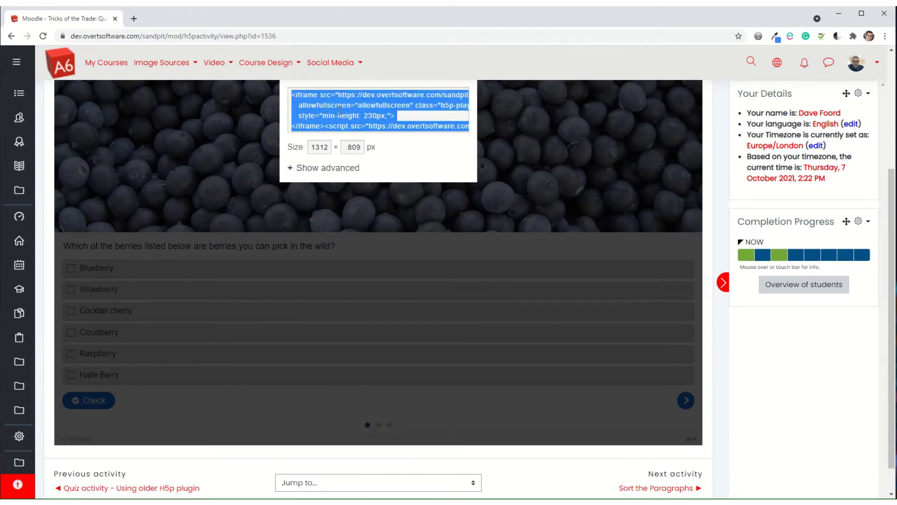
{"action": "scroll", "coordinate": [243, 146], "scroll_direction": "up", "scroll_amount": 4}
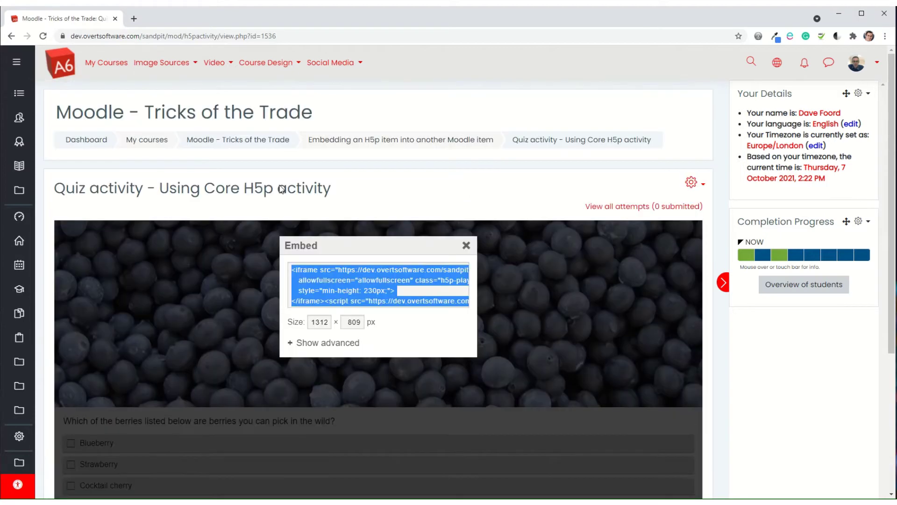
{"action": "left_click", "coordinate": [236, 142]}
{"action": "scroll", "coordinate": [237, 263], "scroll_direction": "down", "scroll_amount": 10}
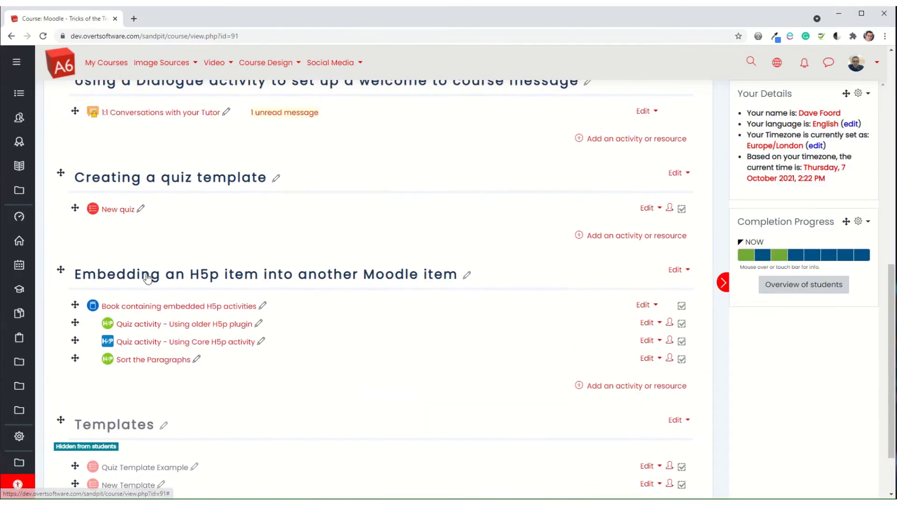
- Add chapter 5 titled 'Another' containing the pasted core H5p quiz embed code, and save it
{"action": "left_click", "coordinate": [140, 306]}
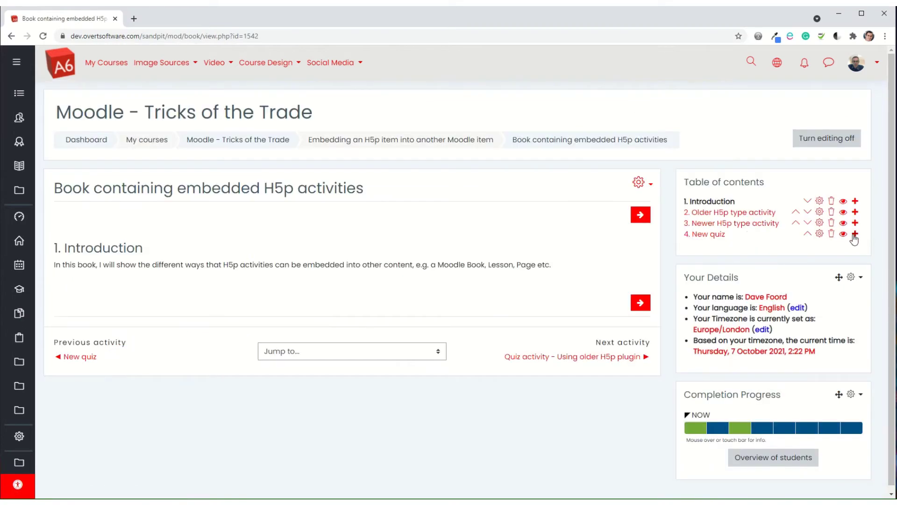
{"action": "left_click", "coordinate": [855, 233]}
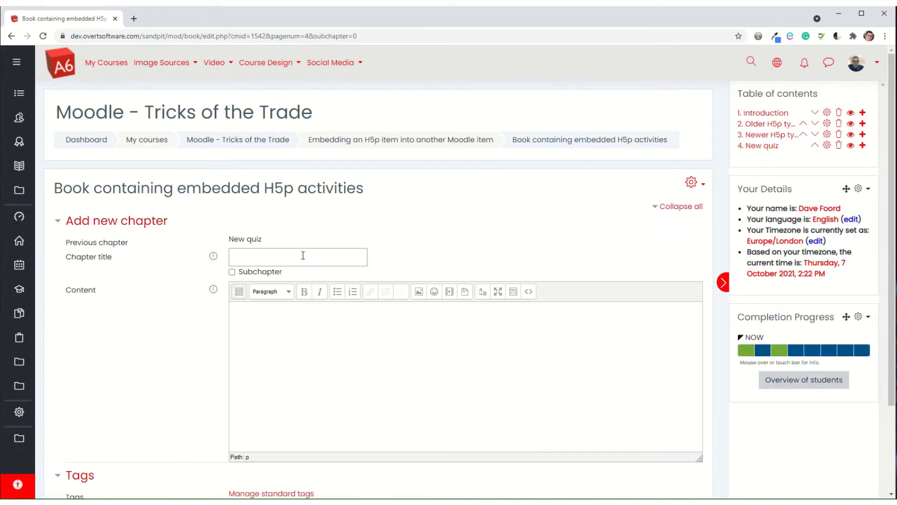
{"action": "left_click", "coordinate": [304, 257]}
{"action": "type", "text": "Another"}
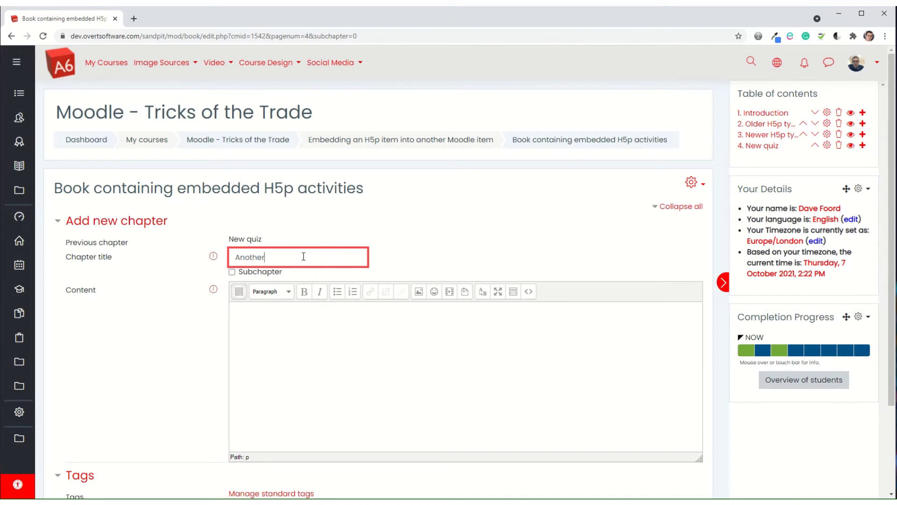
{"action": "left_click", "coordinate": [531, 292]}
{"action": "key", "text": "ctrl+v"}
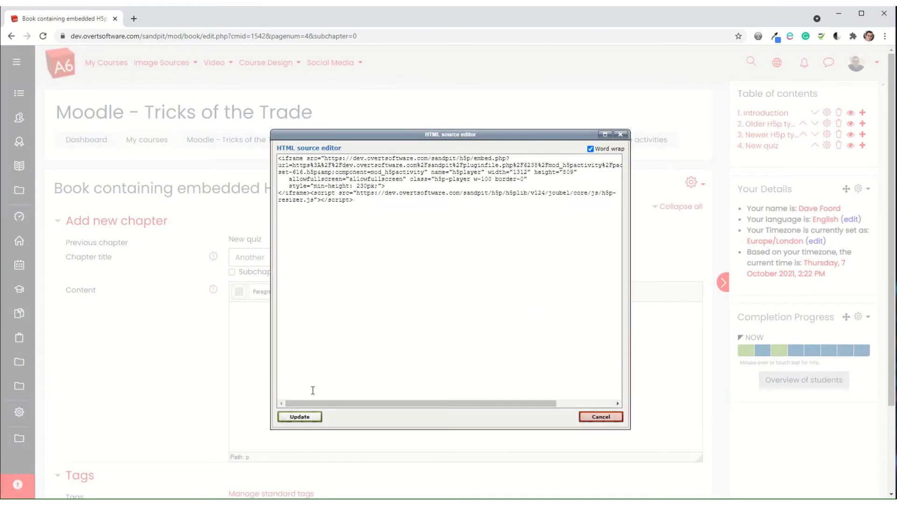
{"action": "left_click", "coordinate": [300, 416]}
{"action": "scroll", "coordinate": [244, 432], "scroll_direction": "down", "scroll_amount": 2}
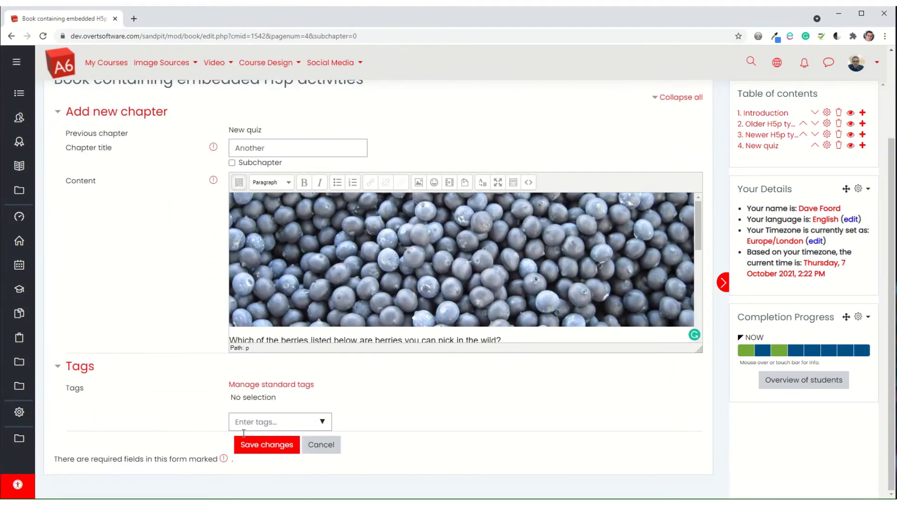
{"action": "left_click", "coordinate": [261, 444]}
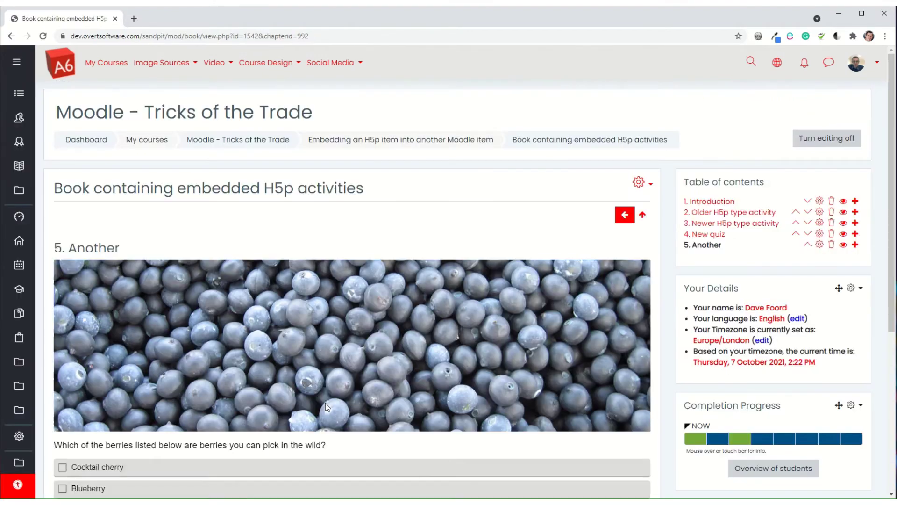
{"action": "scroll", "coordinate": [299, 337], "scroll_direction": "down", "scroll_amount": 2}
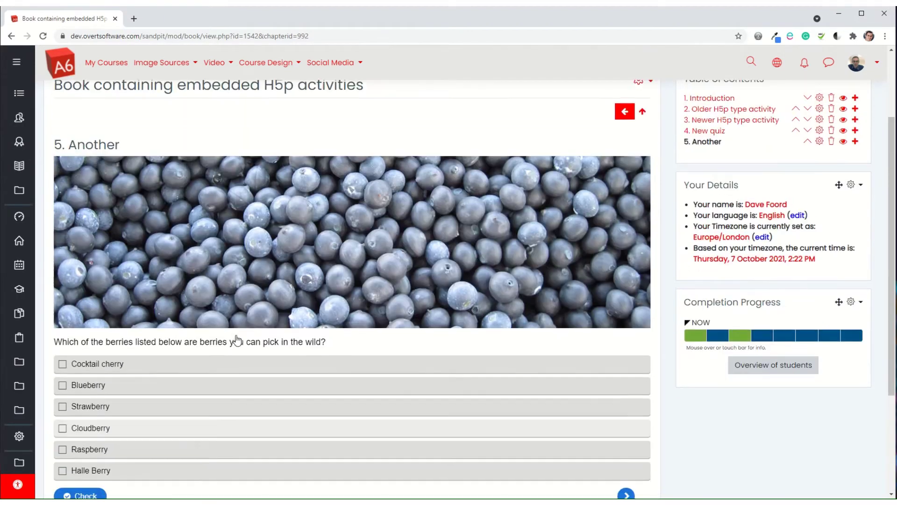
{"action": "scroll", "coordinate": [237, 340], "scroll_direction": "up", "scroll_amount": 2}
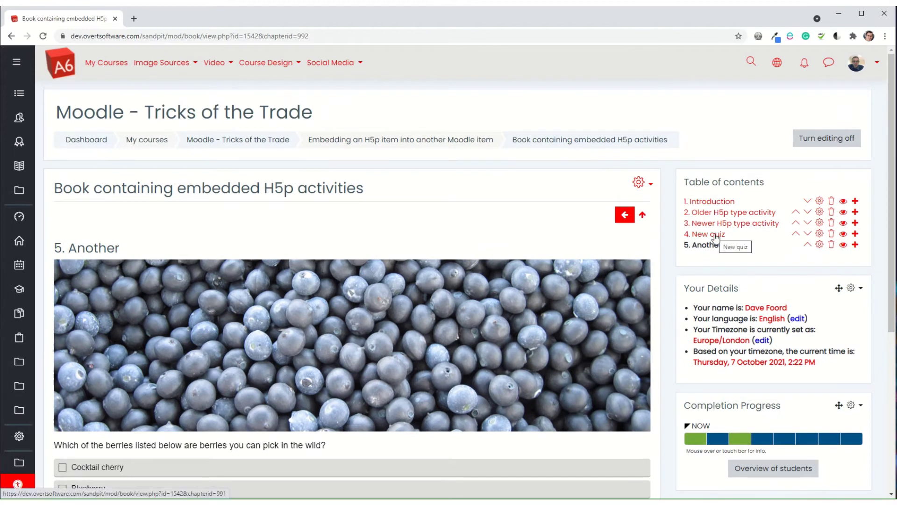
- Edit the 'New quiz' chapter and copy its iframe and script embed lines from the HTML source
{"action": "left_click", "coordinate": [715, 235]}
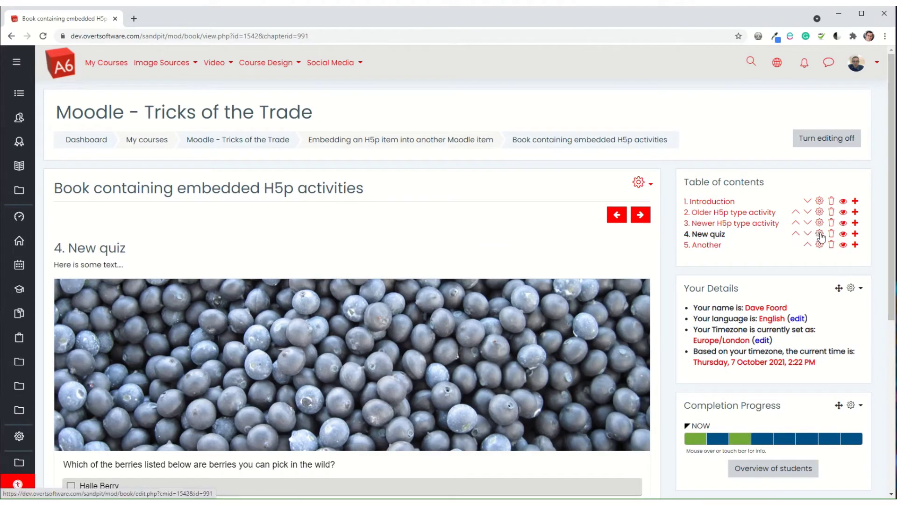
{"action": "left_click", "coordinate": [820, 235]}
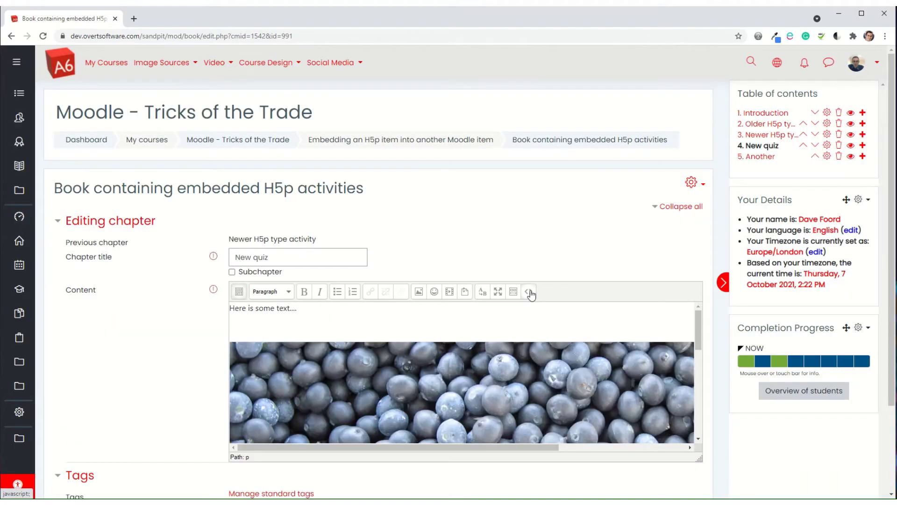
{"action": "left_click", "coordinate": [529, 292]}
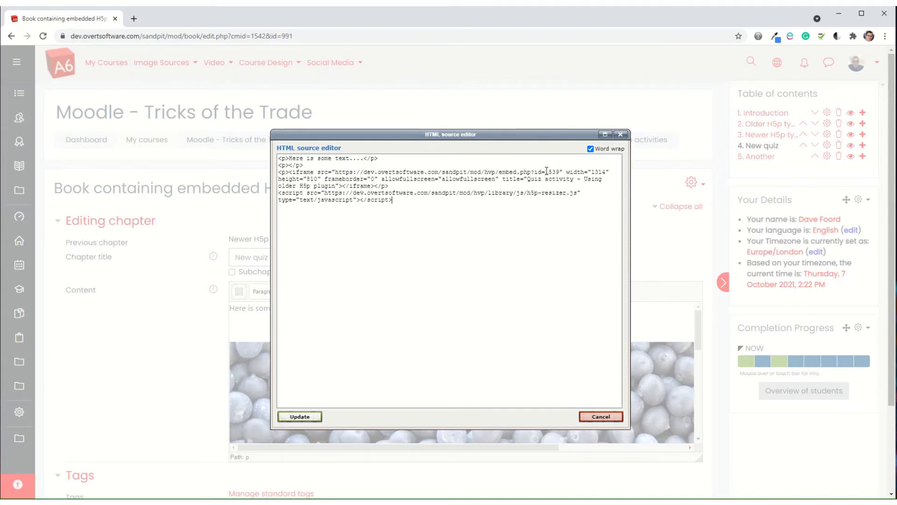
{"action": "left_click_drag", "start_coordinate": [547, 171], "coordinate": [559, 170]}
{"action": "left_click", "coordinate": [375, 192]}
{"action": "left_click_drag", "start_coordinate": [395, 200], "coordinate": [270, 176]}
{"action": "key", "text": "ctrl+c"}
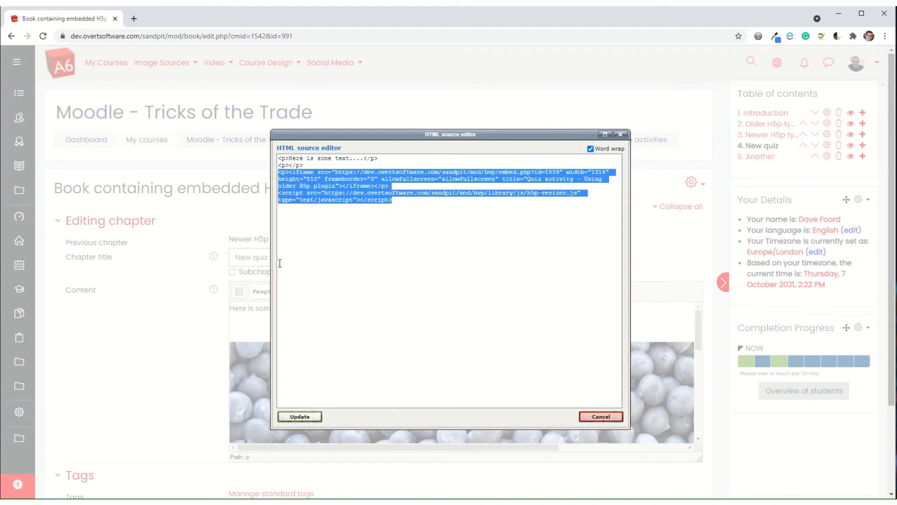
{"action": "left_click", "coordinate": [298, 417]}
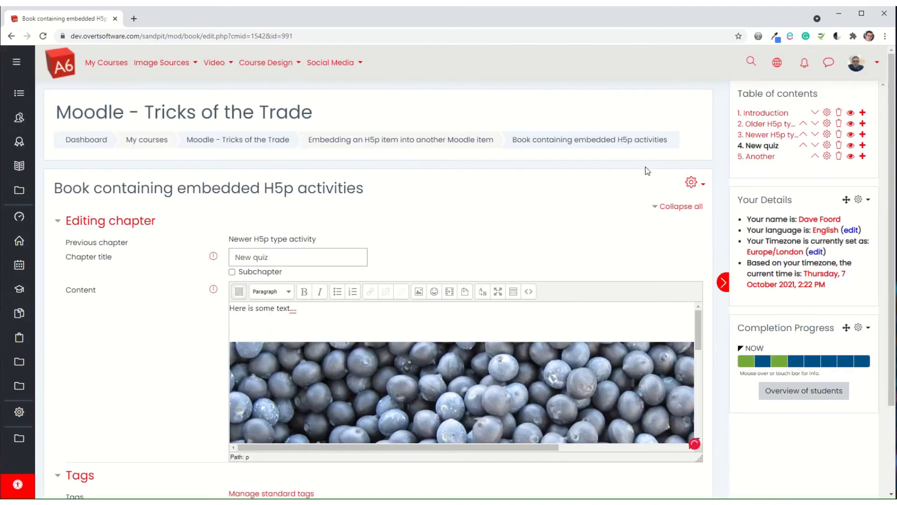
- Add a chapter after 'Another' titled 'Change the number' containing the pasted embed code
{"action": "left_click", "coordinate": [863, 156]}
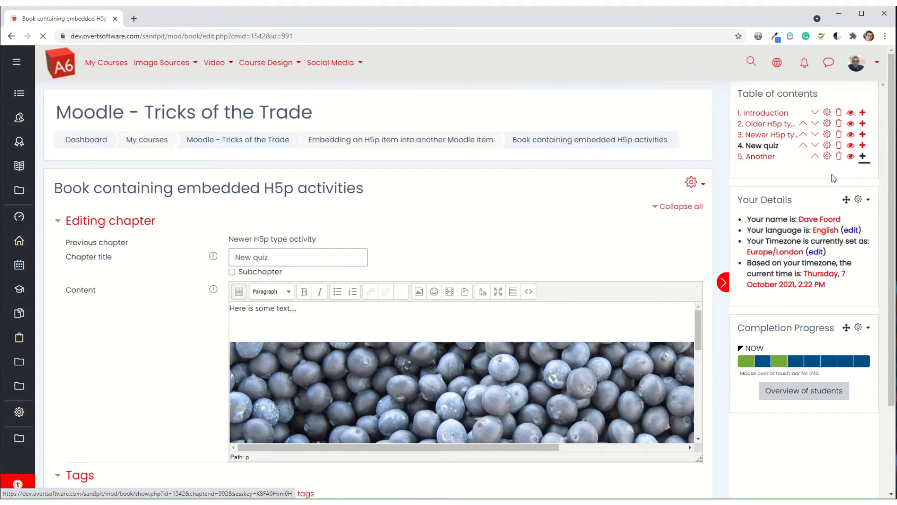
{"action": "left_click", "coordinate": [530, 291]}
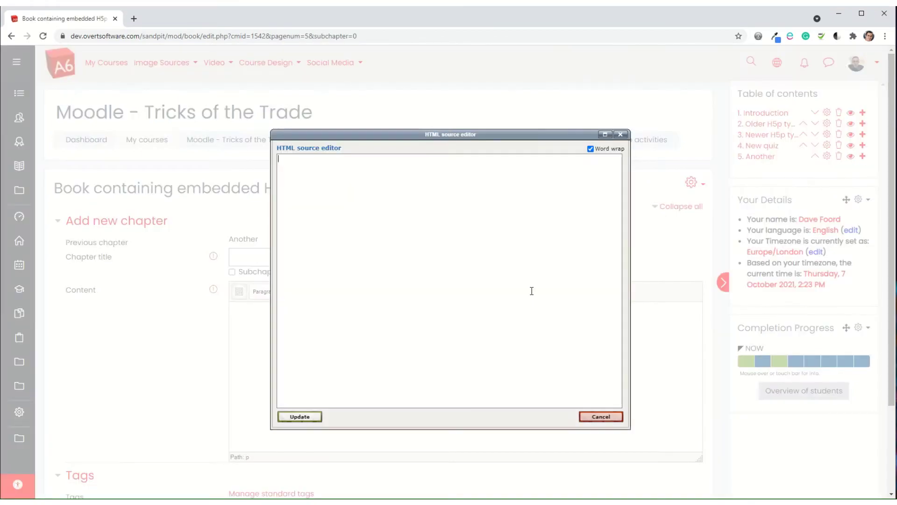
{"action": "key", "text": "ctrl+v"}
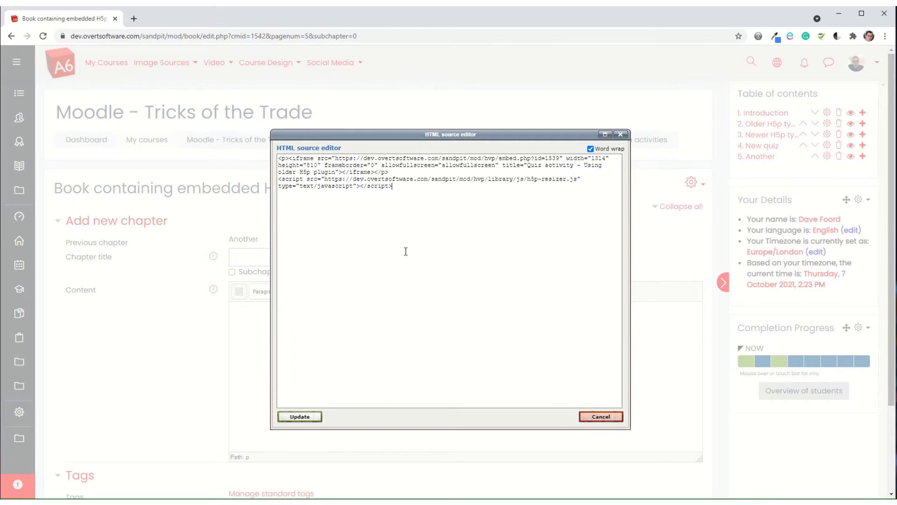
{"action": "left_click", "coordinate": [306, 417]}
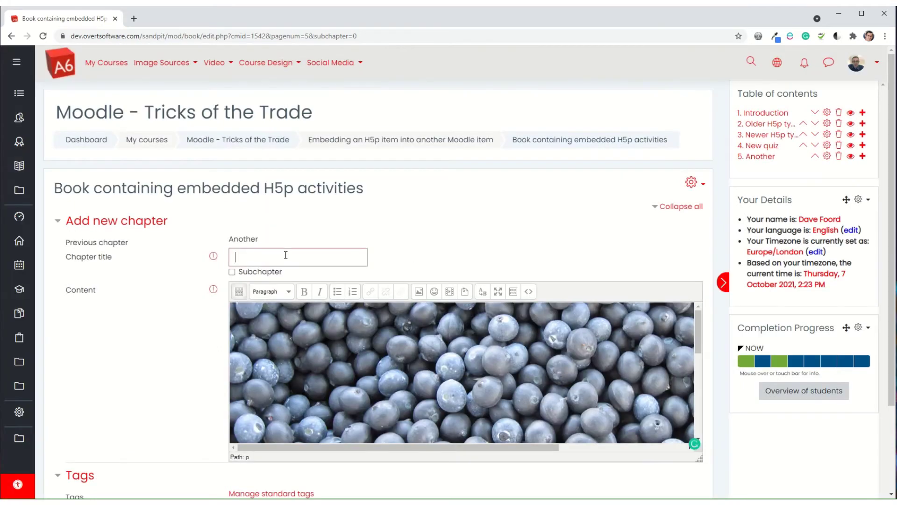
{"action": "left_click", "coordinate": [286, 256]}
{"action": "type", "text": "Change the number"}
- Open the course in a new tab and look up the Sort the Paragraphs activity's id
{"action": "right_click", "coordinate": [239, 140]}
{"action": "left_click", "coordinate": [274, 146]}
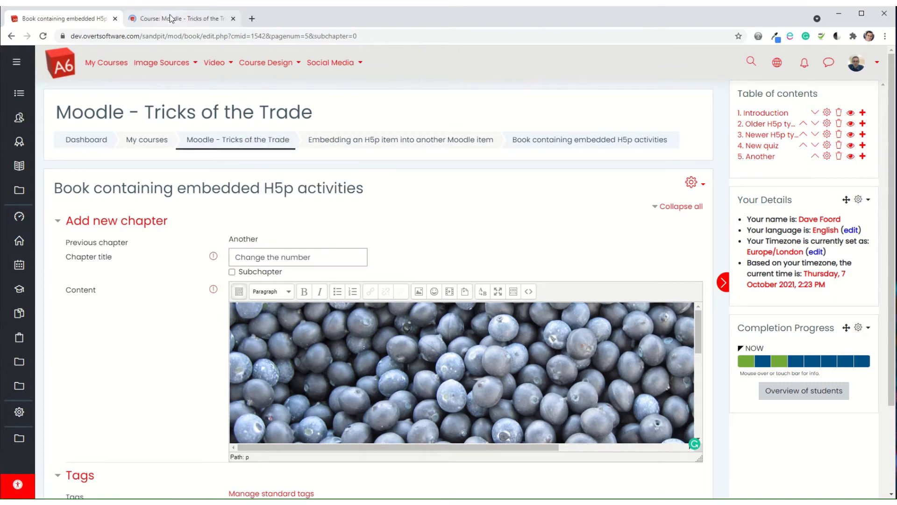
{"action": "left_click", "coordinate": [169, 16]}
{"action": "scroll", "coordinate": [206, 293], "scroll_direction": "down", "scroll_amount": 8}
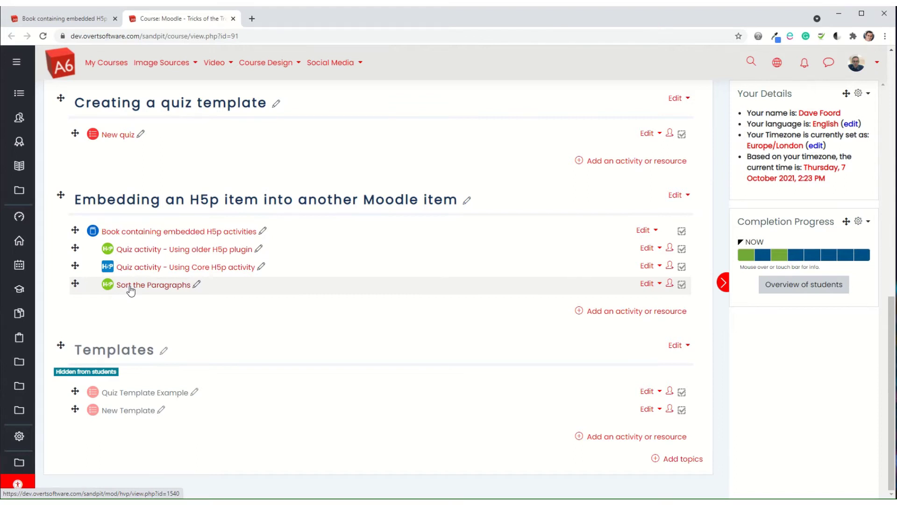
{"action": "left_click", "coordinate": [130, 288]}
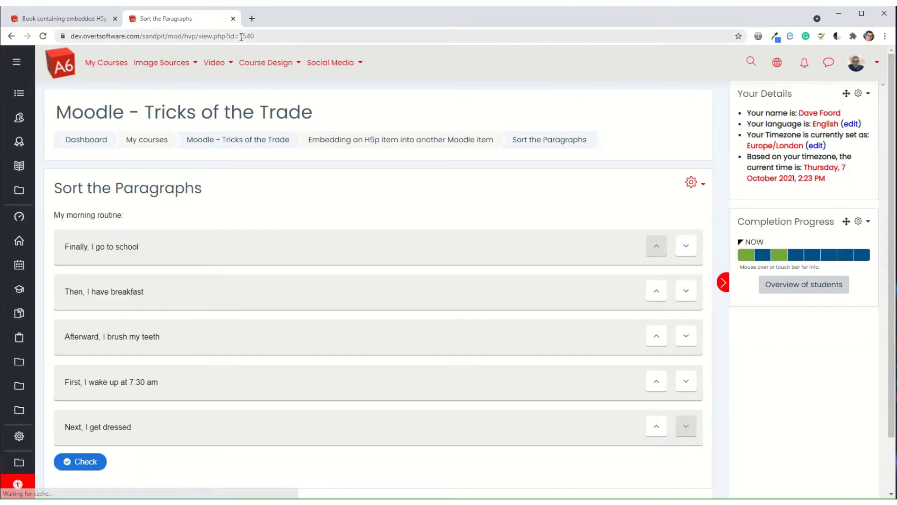
{"action": "left_click", "coordinate": [63, 18]}
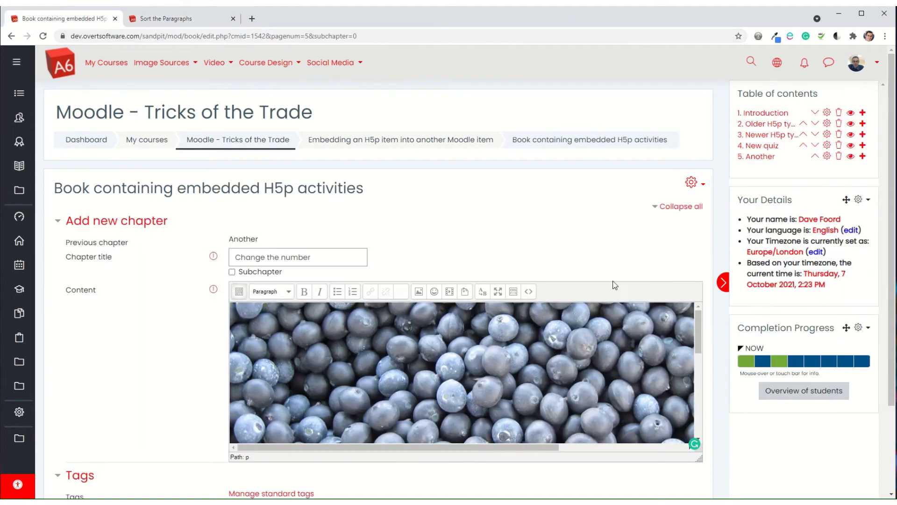
- Change the embed id from 1539 to 1540 in the chapter's HTML source
{"action": "left_click", "coordinate": [528, 291]}
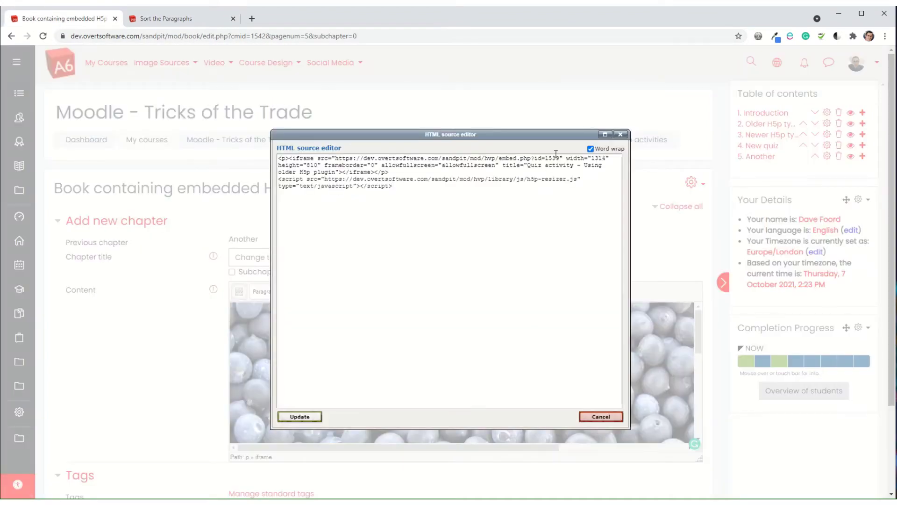
{"action": "left_click_drag", "start_coordinate": [554, 159], "coordinate": [561, 160]}
{"action": "type", "text": "40"}
{"action": "left_click", "coordinate": [302, 420]}
{"action": "scroll", "coordinate": [186, 374], "scroll_direction": "down", "scroll_amount": 2}
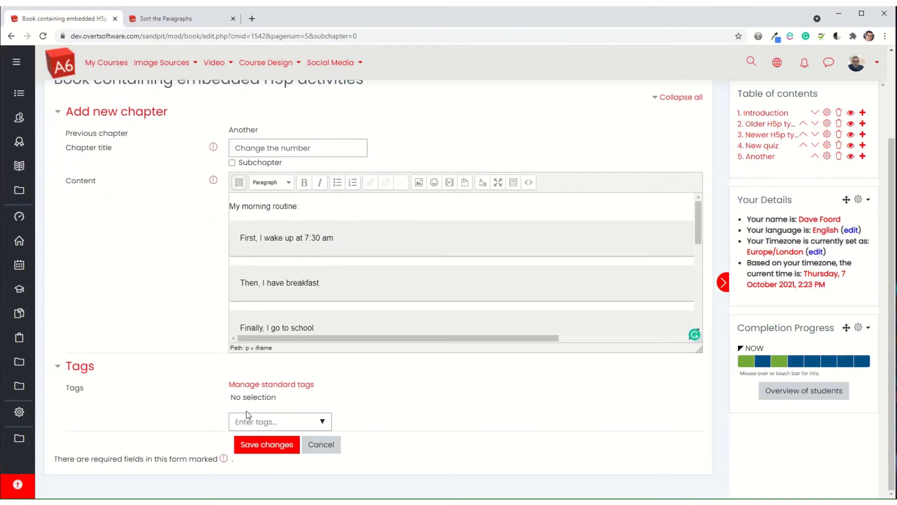
- Save chapter 6 and review its embedded 'My morning routine' sorting activity
{"action": "left_click", "coordinate": [268, 446]}
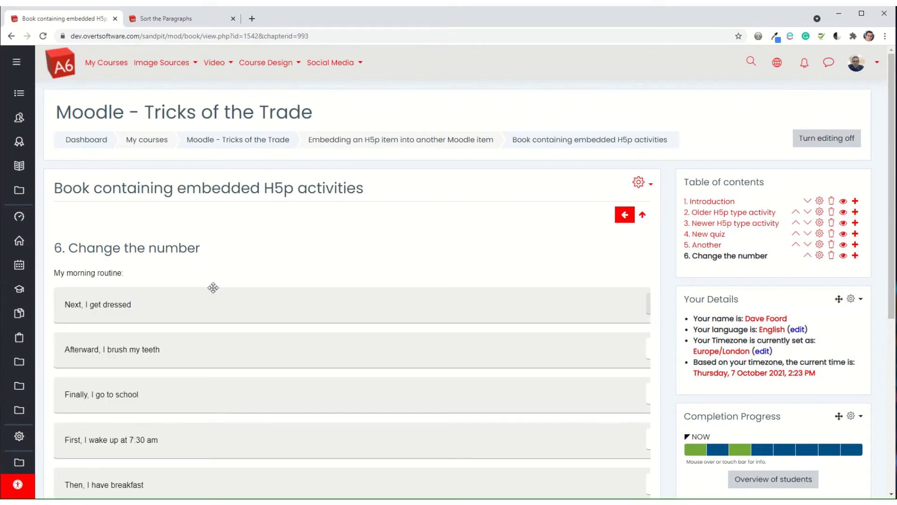
{"action": "scroll", "coordinate": [213, 288], "scroll_direction": "down", "scroll_amount": 5}
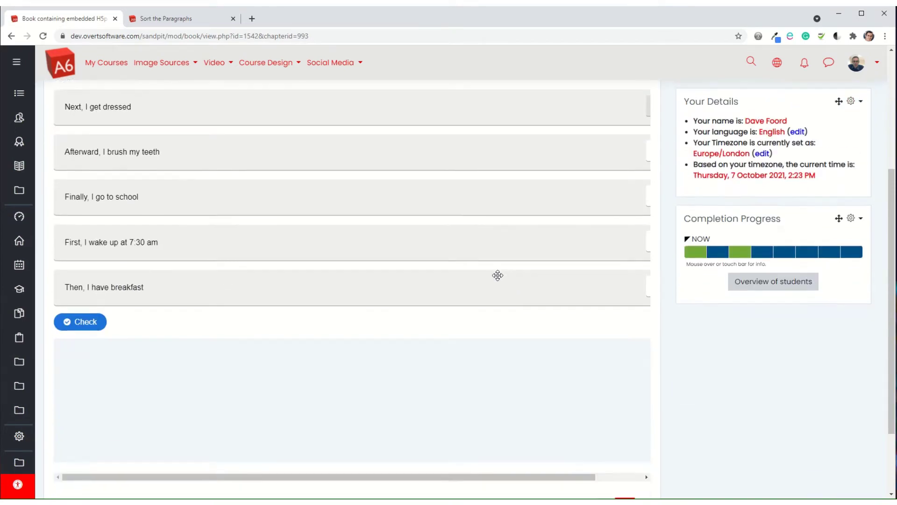
{"action": "scroll", "coordinate": [452, 305], "scroll_direction": "up", "scroll_amount": 2}
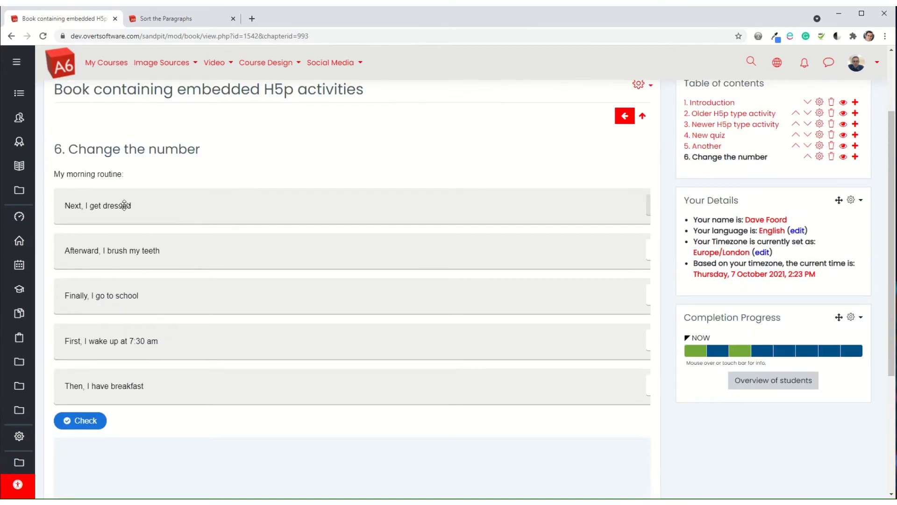
{"action": "scroll", "coordinate": [450, 310], "scroll_direction": "up", "scroll_amount": 2}
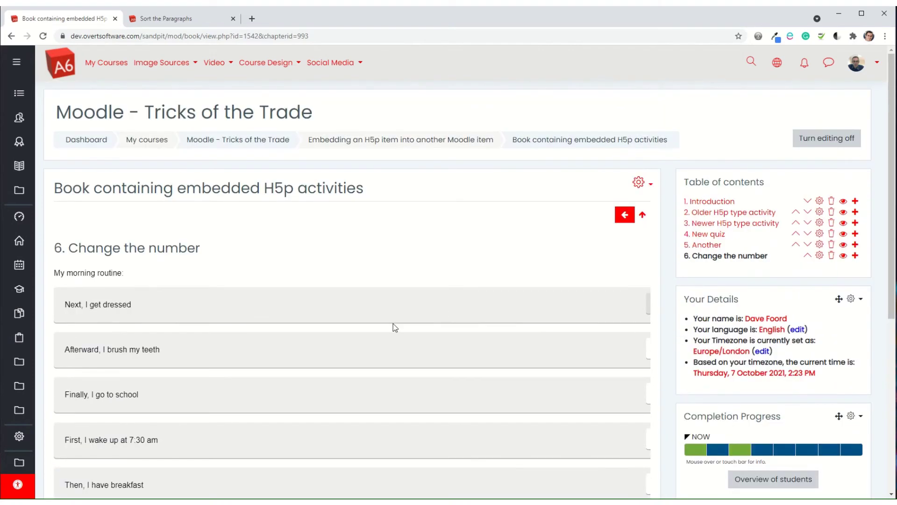
{"action": "scroll", "coordinate": [393, 324], "scroll_direction": "down", "scroll_amount": 5}
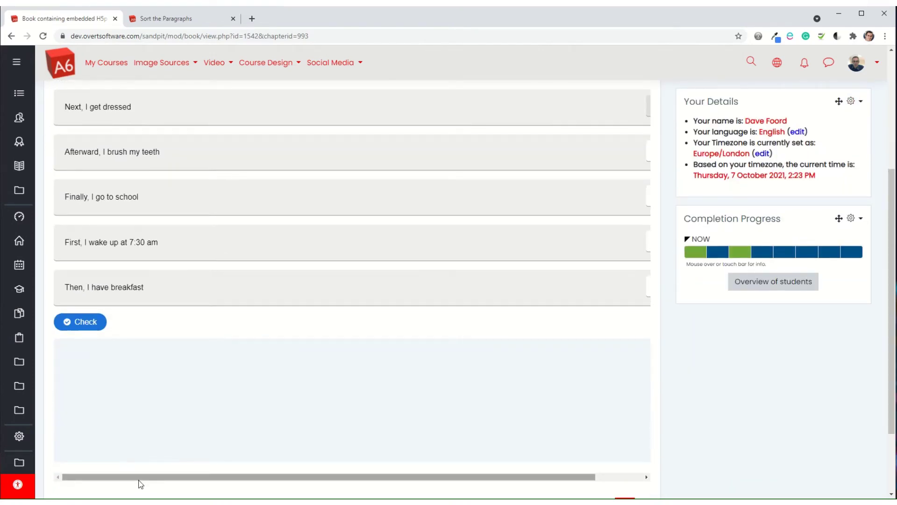
{"action": "left_click_drag", "start_coordinate": [140, 484], "coordinate": [120, 468]}
{"action": "scroll", "coordinate": [418, 349], "scroll_direction": "up", "scroll_amount": 4}
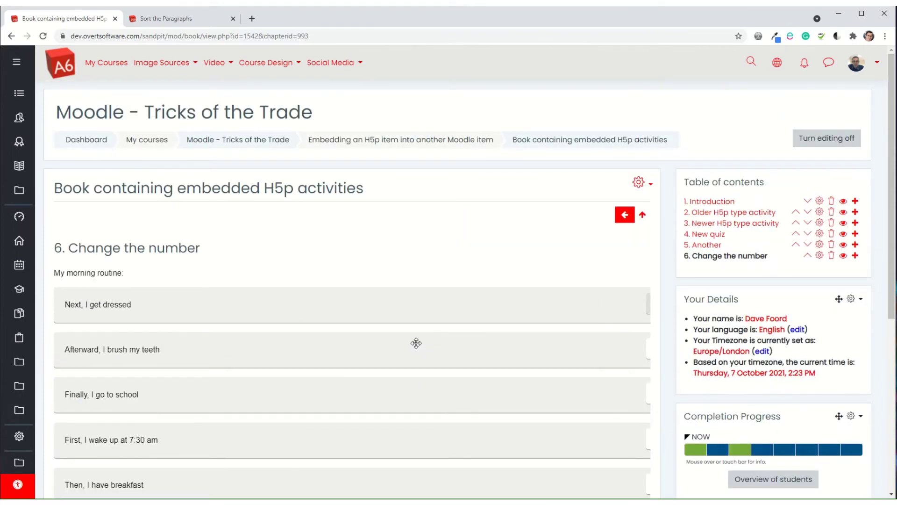
{"action": "scroll", "coordinate": [416, 343], "scroll_direction": "down", "scroll_amount": 2}
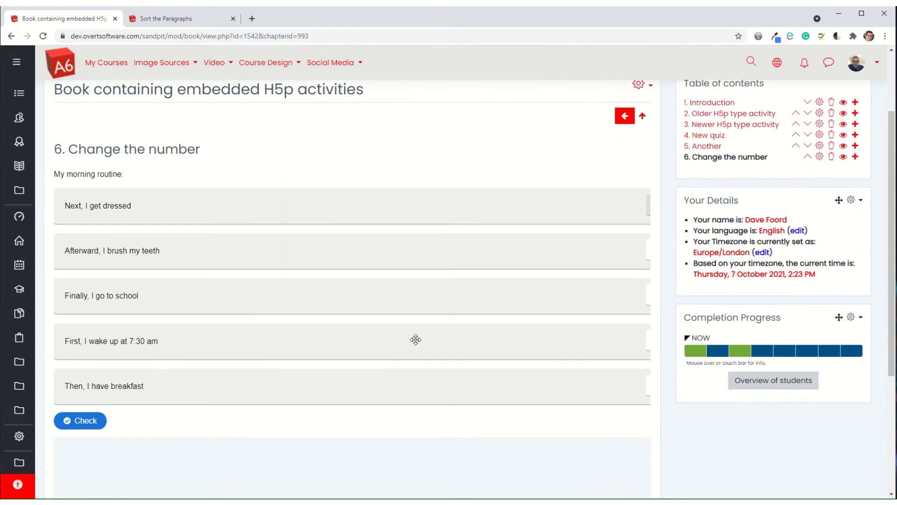
{"action": "scroll", "coordinate": [674, 199], "scroll_direction": "up", "scroll_amount": 2}
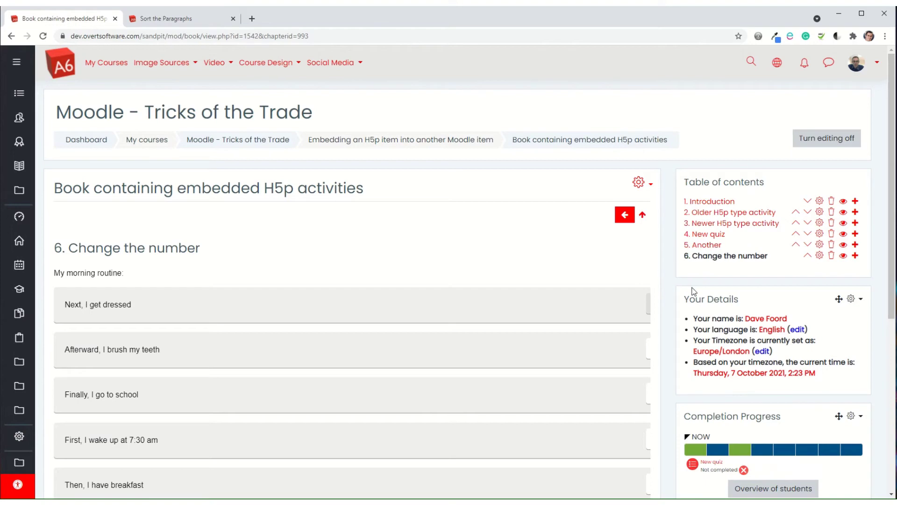
{"action": "scroll", "coordinate": [324, 278], "scroll_direction": "down", "scroll_amount": 2}
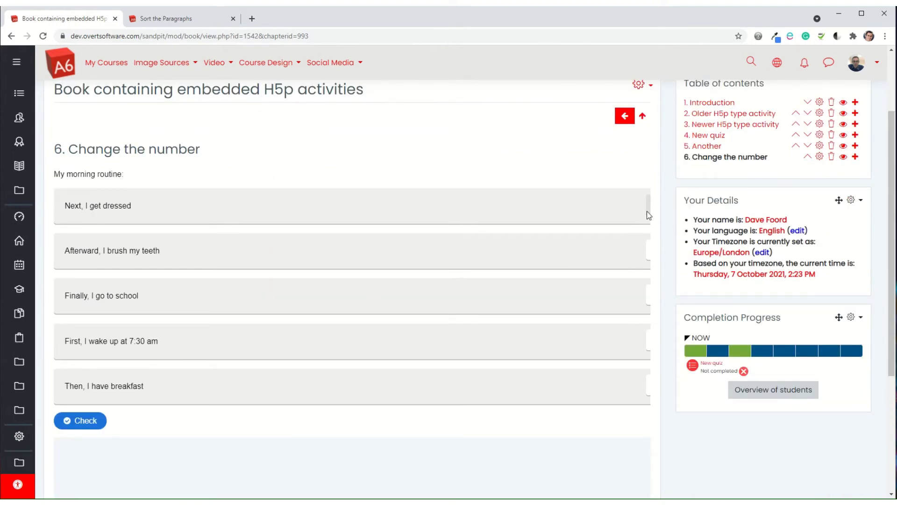
{"action": "scroll", "coordinate": [607, 228], "scroll_direction": "up", "scroll_amount": 2}
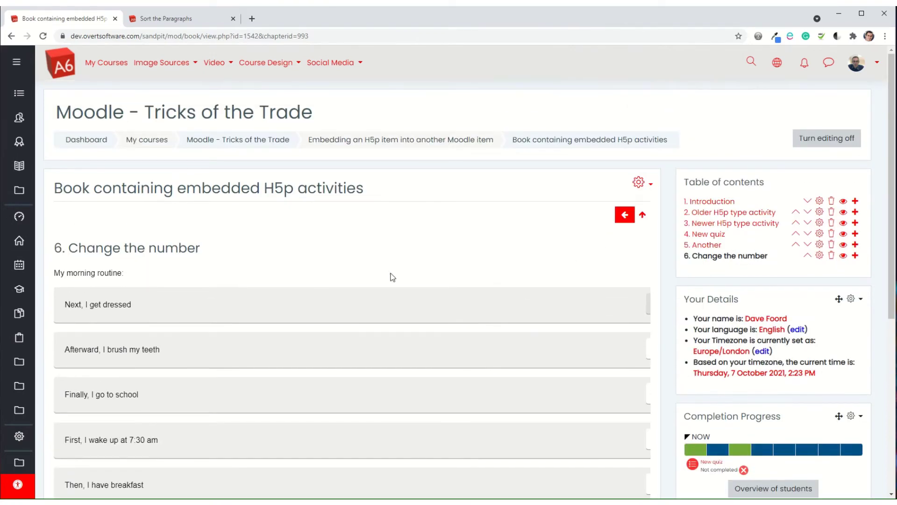
{"action": "scroll", "coordinate": [392, 277], "scroll_direction": "down", "scroll_amount": 2}
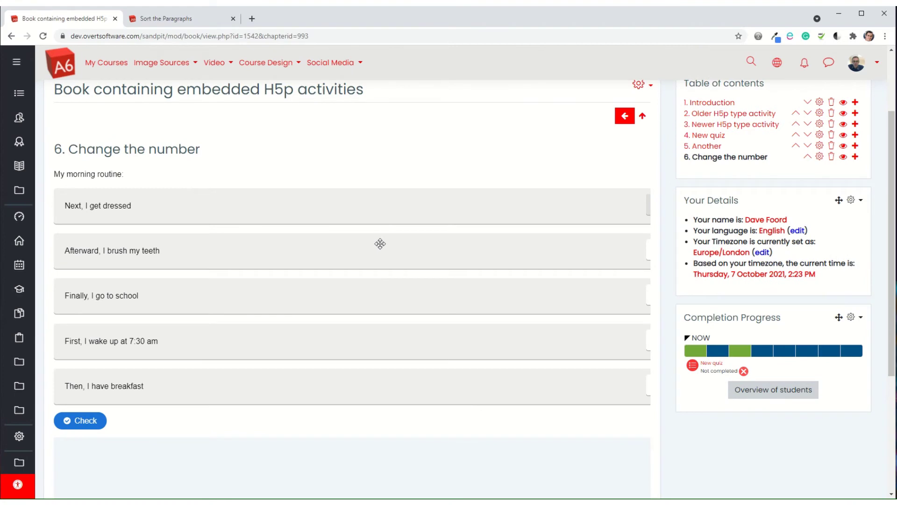
- Delete the H5P resizer script line from chapter 6's embed HTML source
{"action": "left_click", "coordinate": [820, 158]}
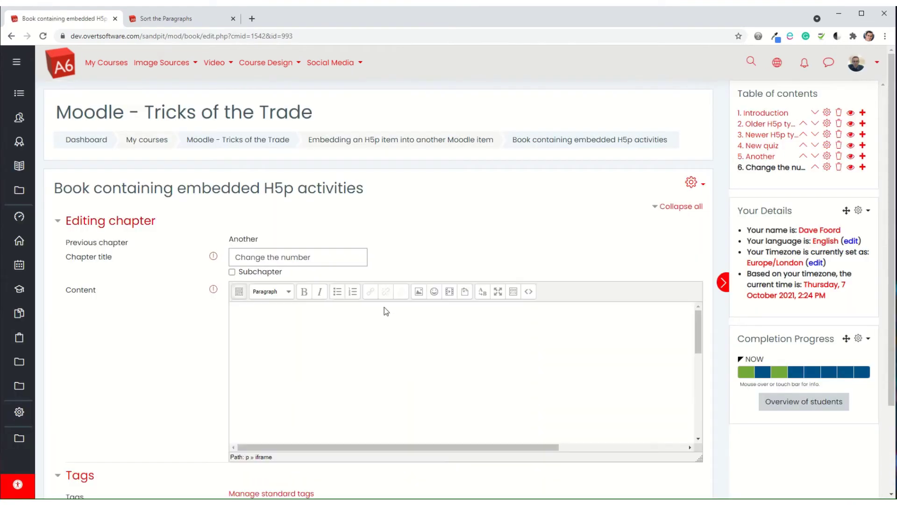
{"action": "left_click", "coordinate": [529, 292]}
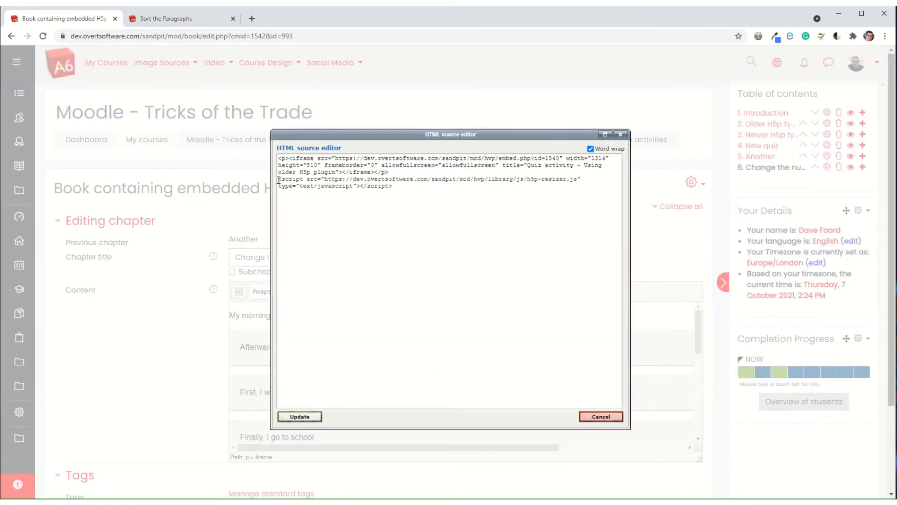
{"action": "left_click_drag", "start_coordinate": [278, 179], "coordinate": [397, 190]}
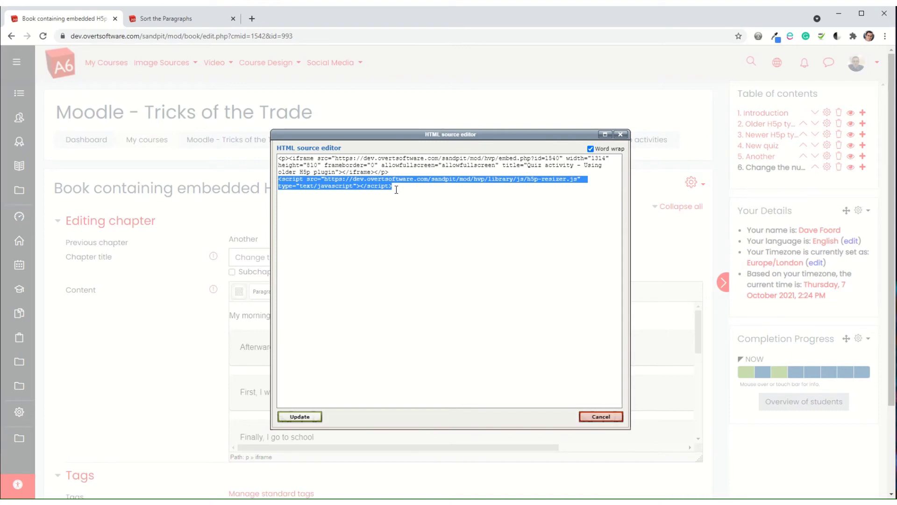
{"action": "key", "text": "Delete"}
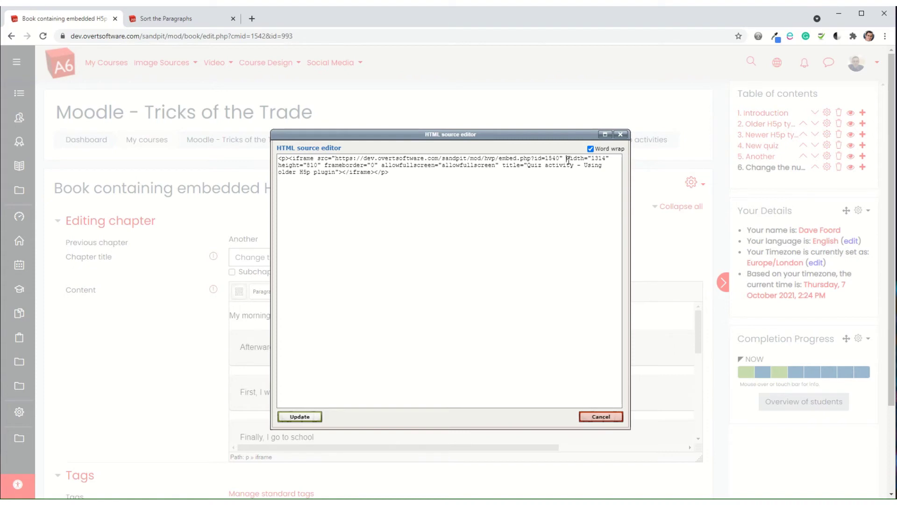
- Change the iframe width from 1314 to 100, apply the code, and save chapter 6
{"action": "left_click_drag", "start_coordinate": [567, 159], "coordinate": [611, 157]}
{"action": "left_click", "coordinate": [592, 170]}
{"action": "left_click_drag", "start_coordinate": [594, 158], "coordinate": [607, 159]}
{"action": "type", "text": "100%"}
{"action": "left_click", "coordinate": [304, 417]}
{"action": "scroll", "coordinate": [201, 319], "scroll_direction": "down", "scroll_amount": 2}
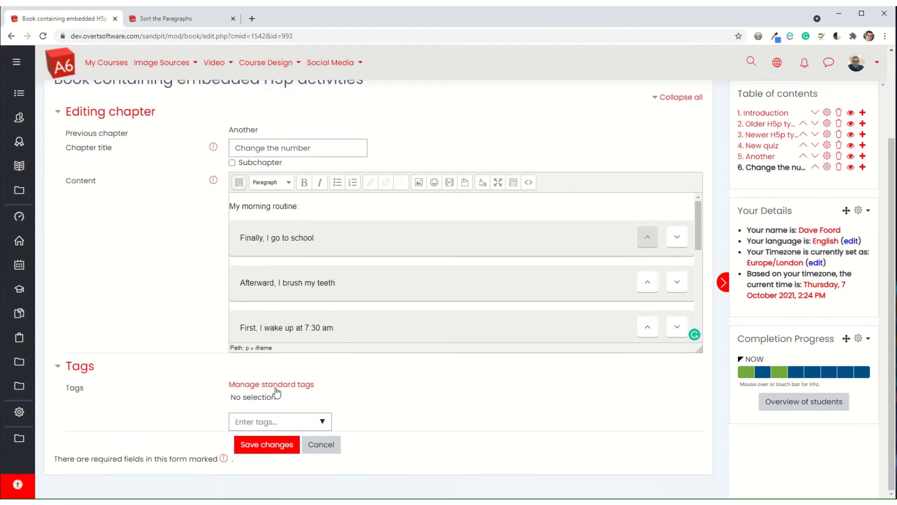
{"action": "left_click", "coordinate": [276, 445]}
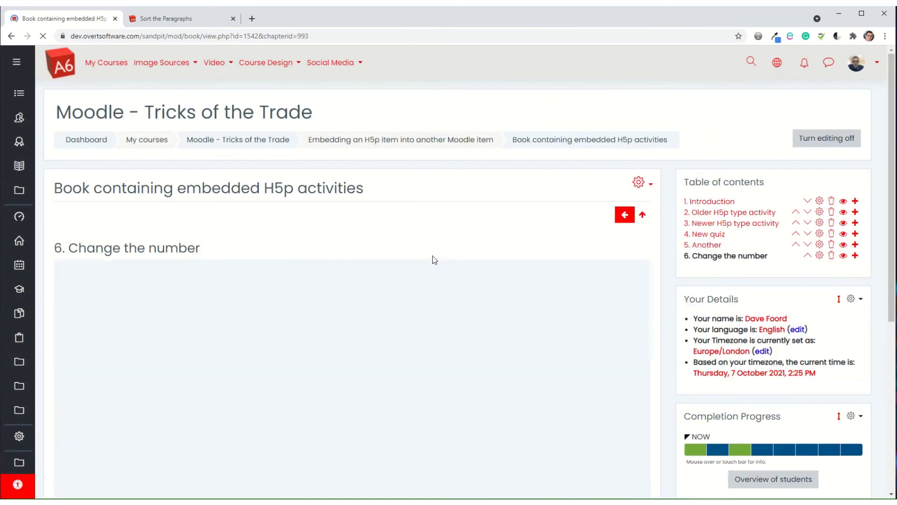
{"action": "scroll", "coordinate": [175, 270], "scroll_direction": "down", "scroll_amount": 5}
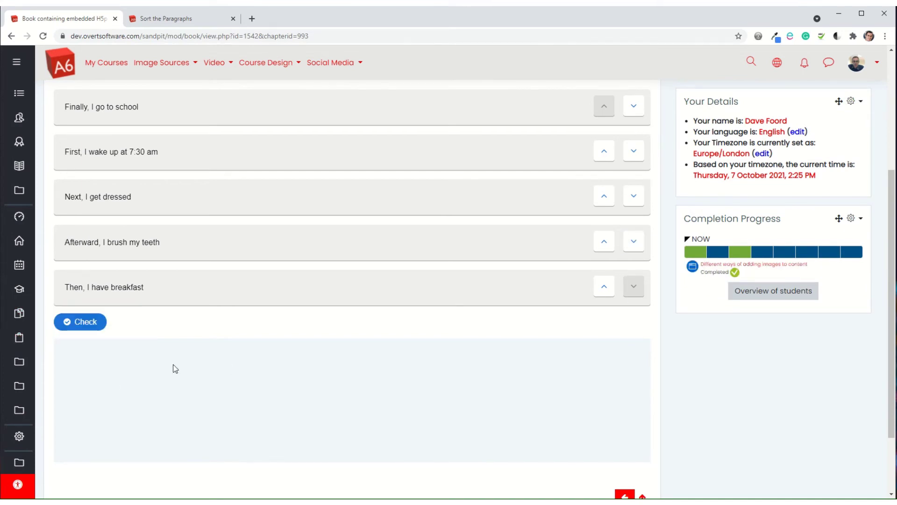
{"action": "scroll", "coordinate": [537, 289], "scroll_direction": "down", "scroll_amount": 2}
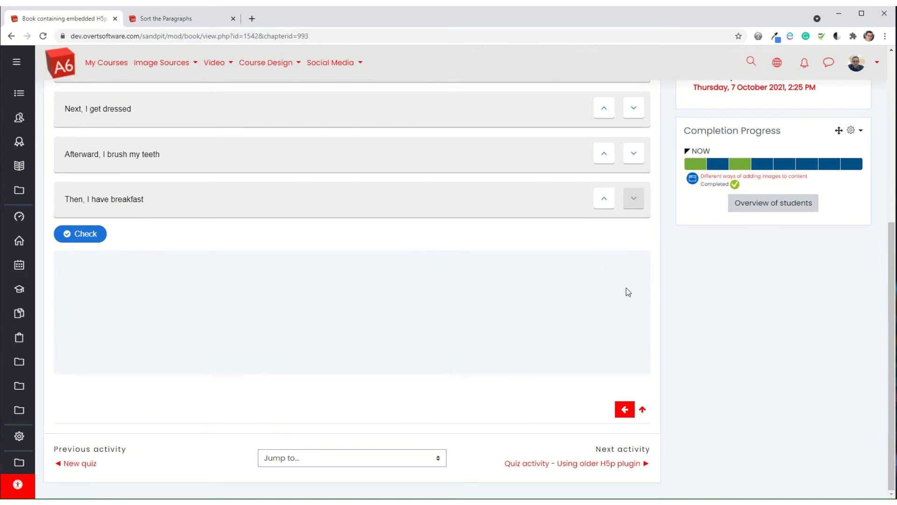
{"action": "left_click", "coordinate": [861, 13]}
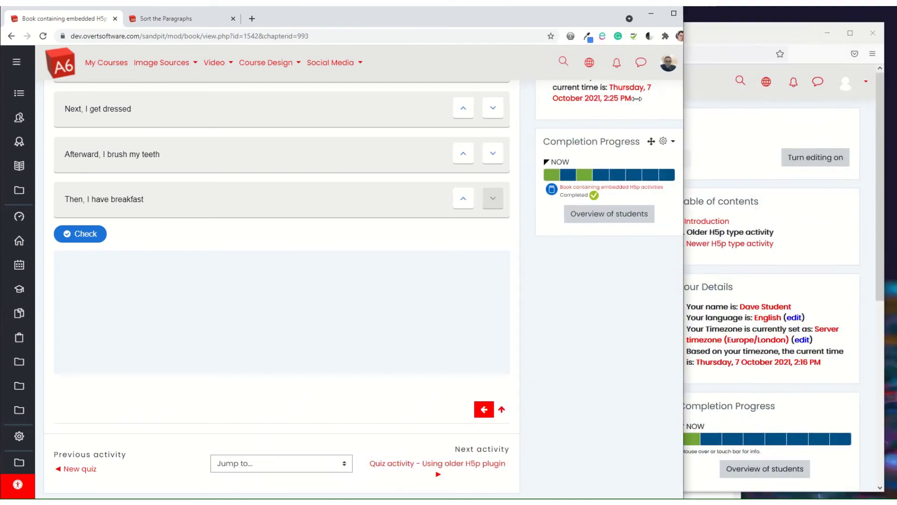
{"action": "left_click_drag", "start_coordinate": [636, 99], "coordinate": [367, 98]}
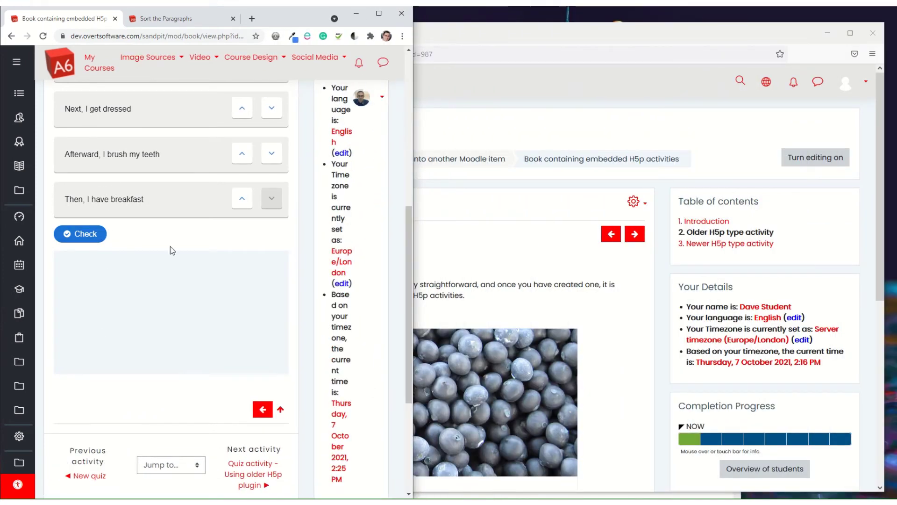
{"action": "left_click_drag", "start_coordinate": [413, 150], "coordinate": [895, 138]}
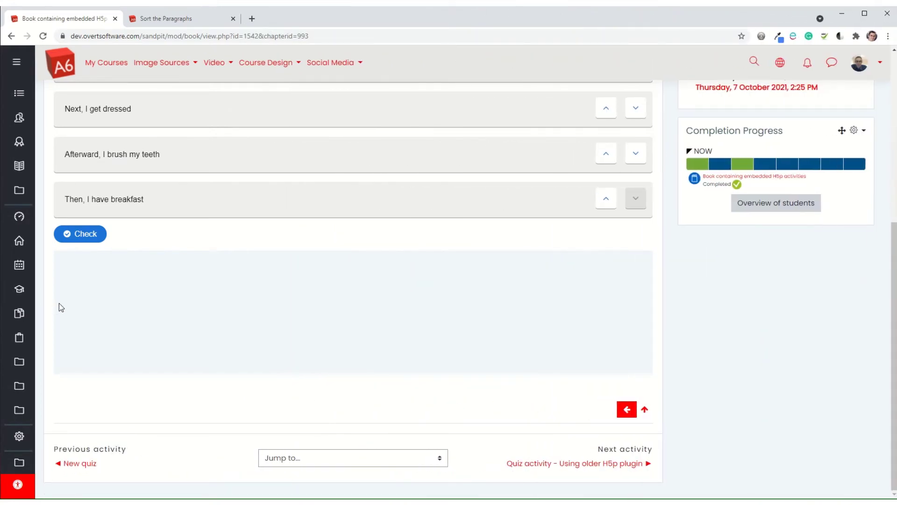
{"action": "scroll", "coordinate": [61, 307], "scroll_direction": "up", "scroll_amount": 2}
{"action": "scroll", "coordinate": [241, 329], "scroll_direction": "down", "scroll_amount": 2}
{"action": "scroll", "coordinate": [260, 371], "scroll_direction": "up", "scroll_amount": 6}
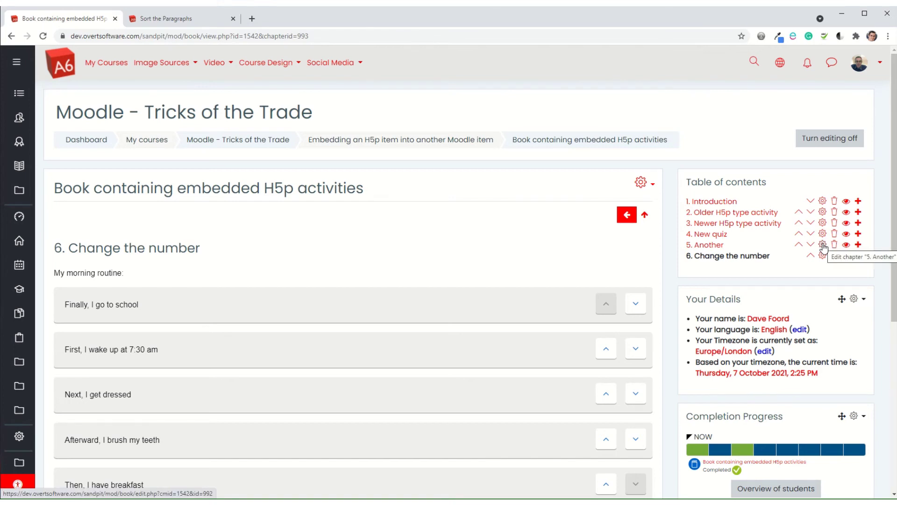
- Check the iframe width, height and resizer script in chapter 5 'Another' HTML source, then apply it
{"action": "left_click", "coordinate": [823, 246]}
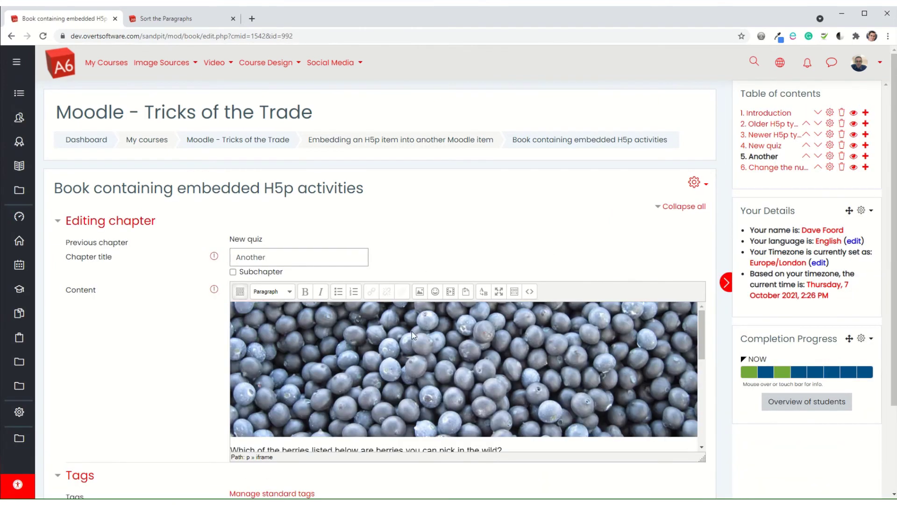
{"action": "left_click", "coordinate": [530, 291]}
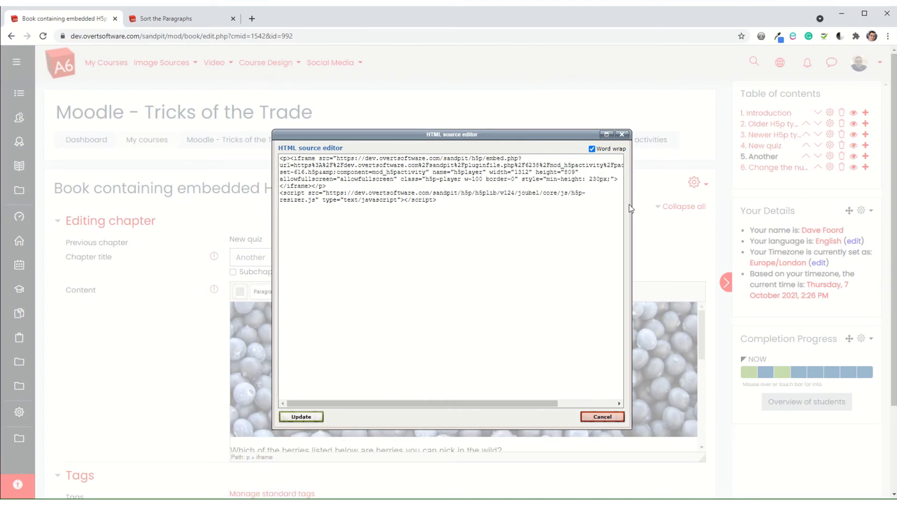
{"action": "left_click_drag", "start_coordinate": [631, 208], "coordinate": [768, 201]}
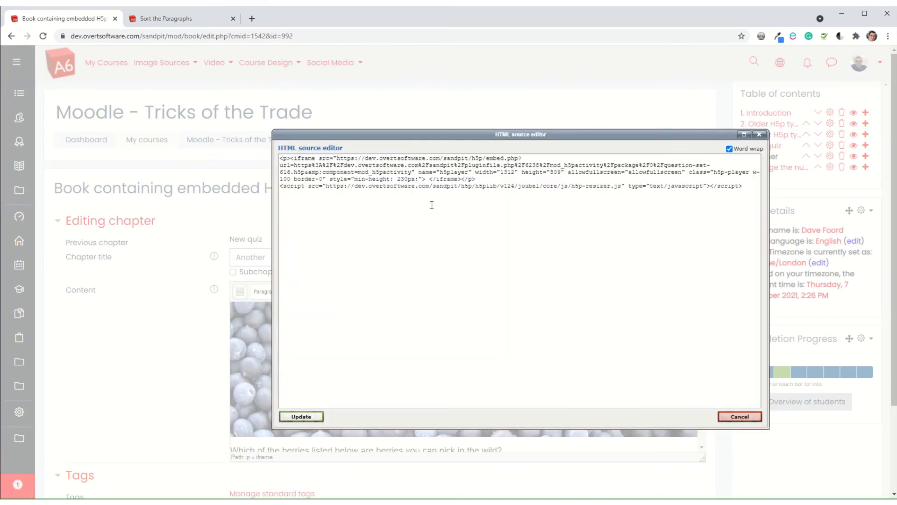
{"action": "left_click_drag", "start_coordinate": [280, 186], "coordinate": [743, 191]}
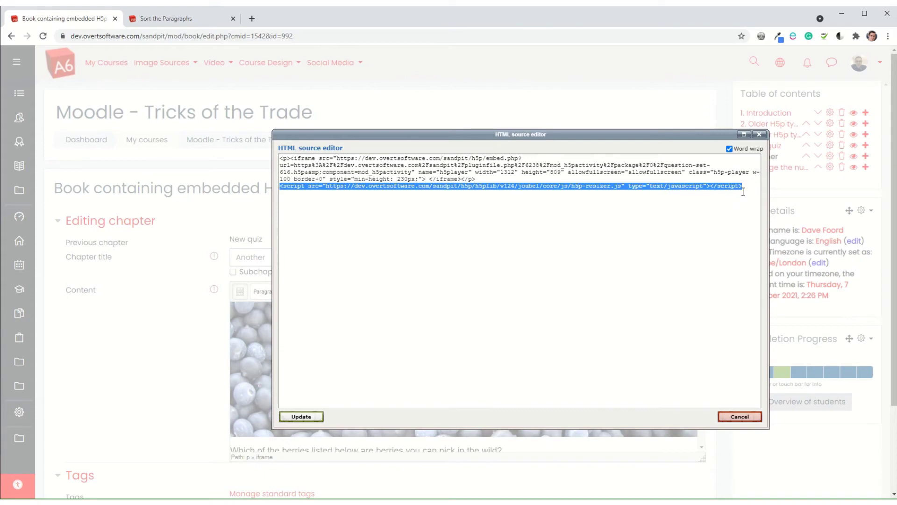
{"action": "left_click", "coordinate": [477, 171]}
{"action": "left_click_drag", "start_coordinate": [476, 172], "coordinate": [566, 172]}
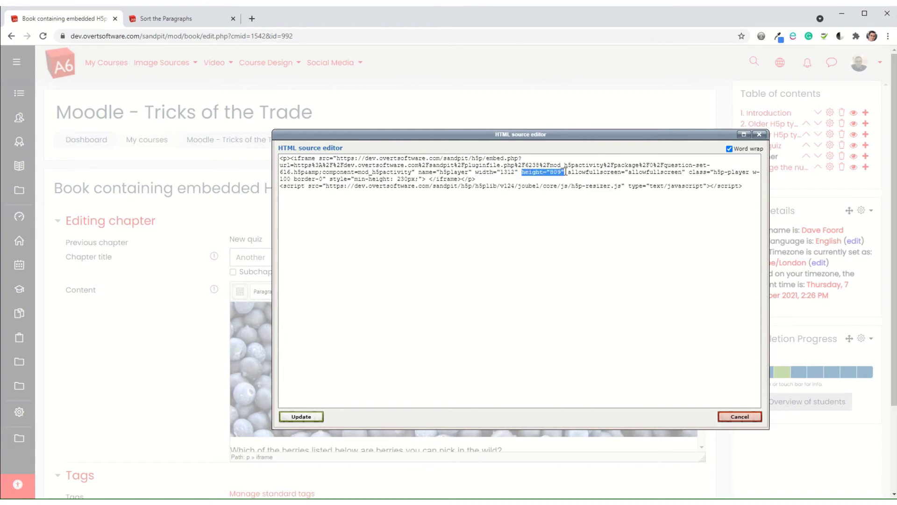
{"action": "left_click", "coordinate": [461, 207]}
{"action": "left_click", "coordinate": [301, 417]}
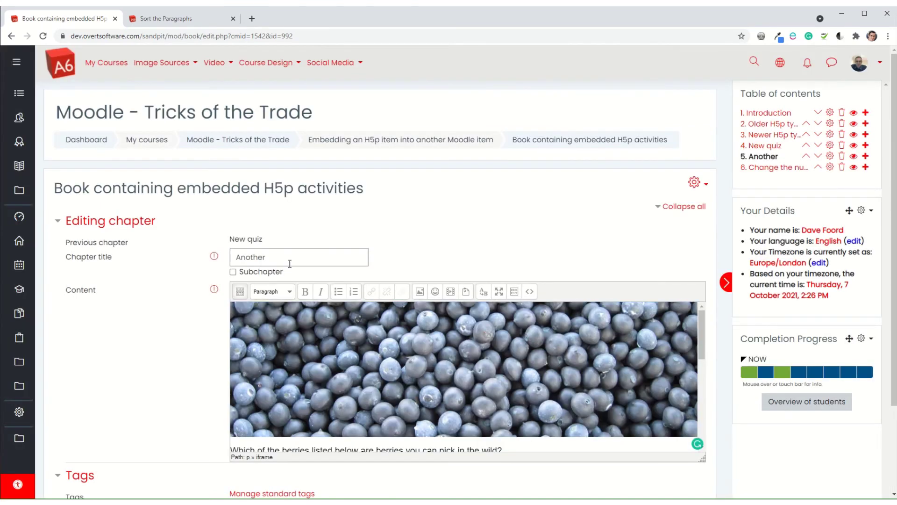
- Return to the Tricks of the Trade course page and scroll to the Embedding H5p section
{"action": "left_click", "coordinate": [260, 145]}
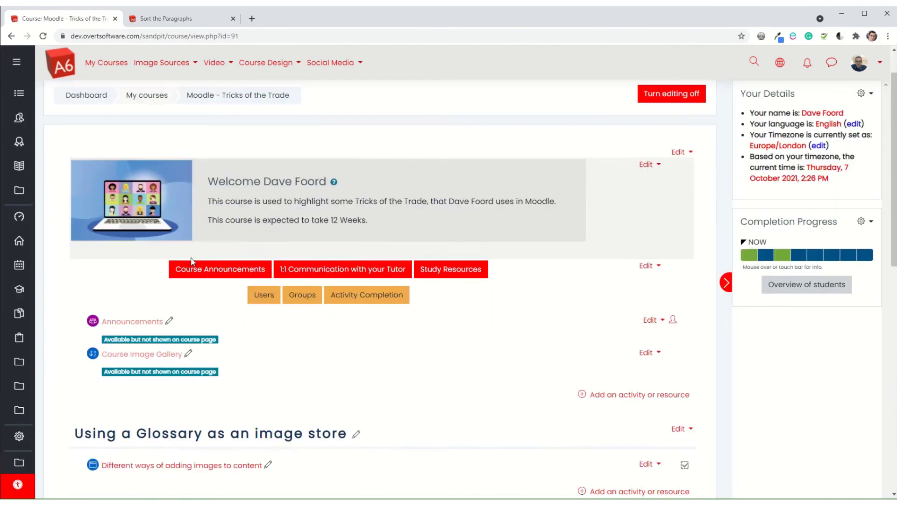
{"action": "scroll", "coordinate": [192, 262], "scroll_direction": "down", "scroll_amount": 20}
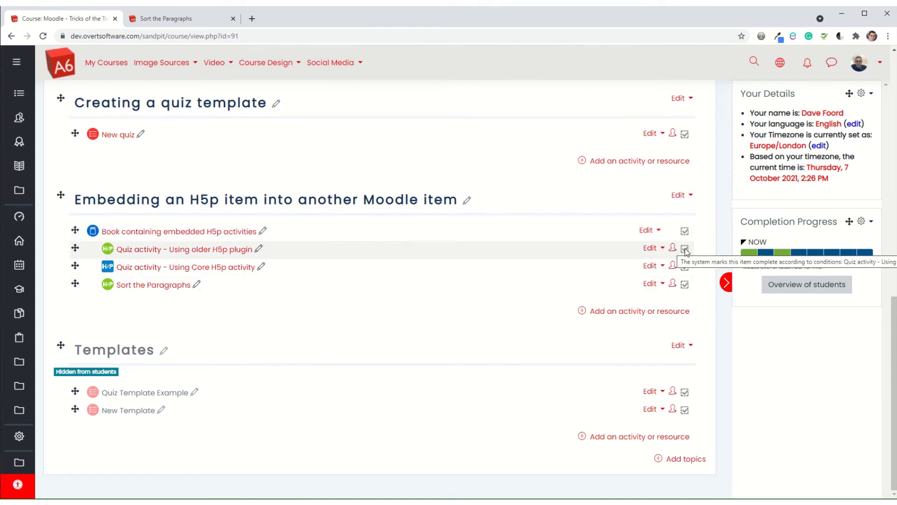
{"action": "mouse_move", "coordinate": [811, 258]}
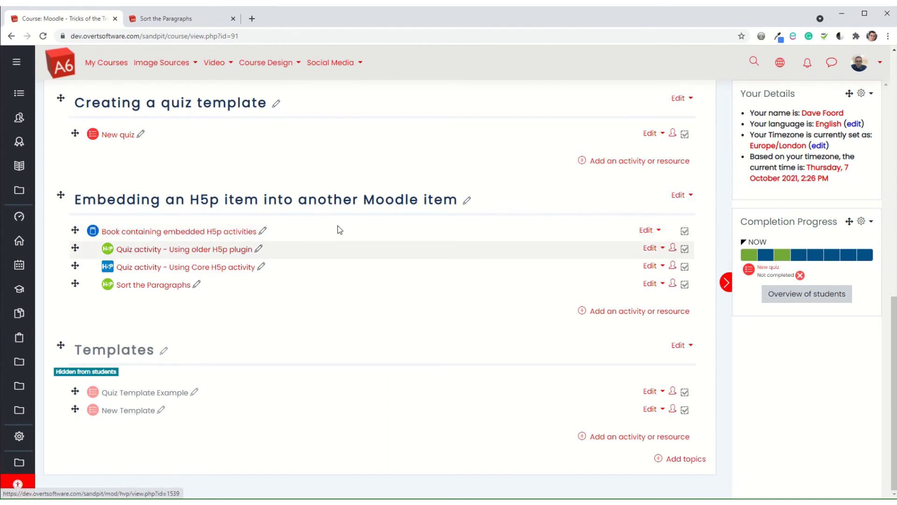
- Set the older-plugin quiz's availability to 'Make available but not shown on course page' and save
{"action": "left_click", "coordinate": [652, 248]}
{"action": "left_click", "coordinate": [629, 266]}
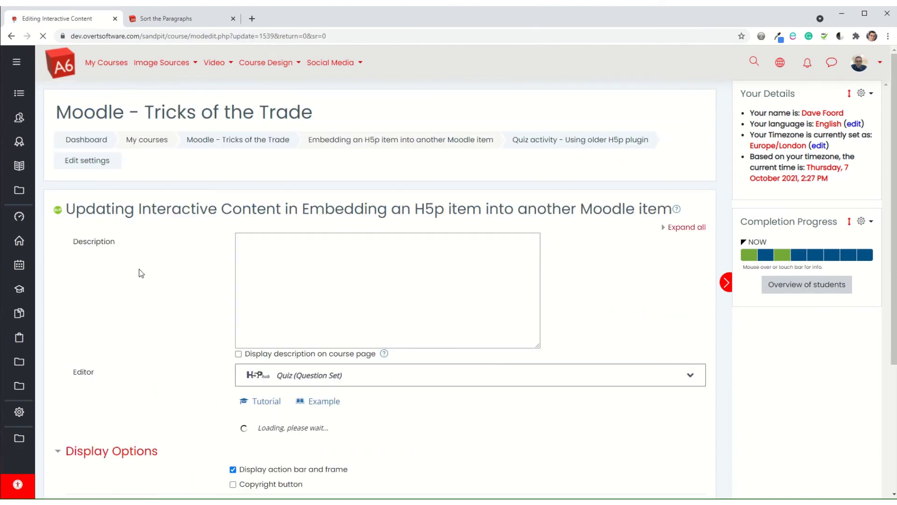
{"action": "scroll", "coordinate": [76, 287], "scroll_direction": "down", "scroll_amount": 5}
{"action": "left_click", "coordinate": [129, 350]}
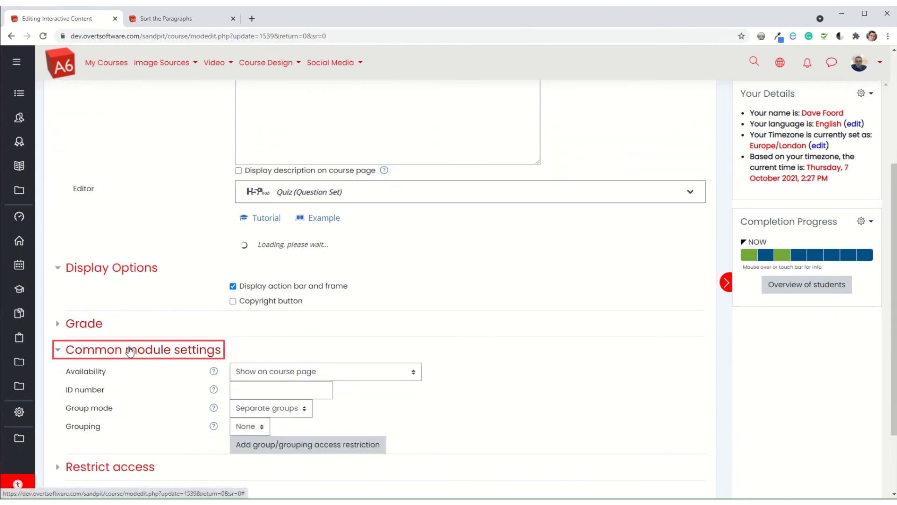
{"action": "scroll", "coordinate": [142, 325], "scroll_direction": "down", "scroll_amount": 10}
{"action": "scroll", "coordinate": [143, 323], "scroll_direction": "down", "scroll_amount": 10}
{"action": "left_click", "coordinate": [307, 286]}
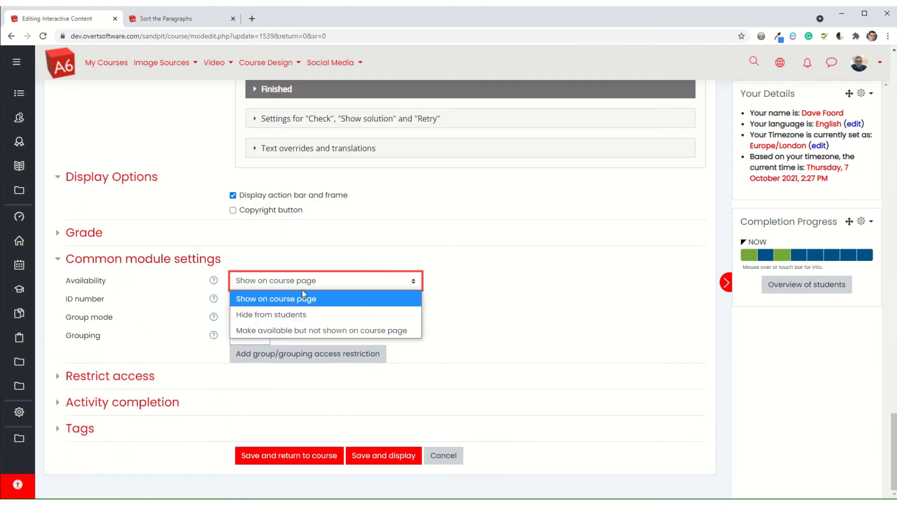
{"action": "left_click", "coordinate": [298, 330]}
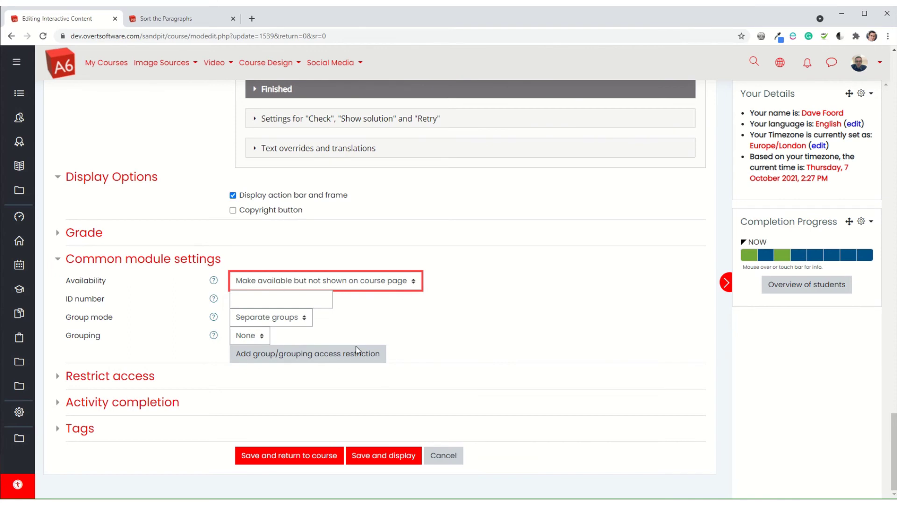
{"action": "left_click", "coordinate": [284, 458]}
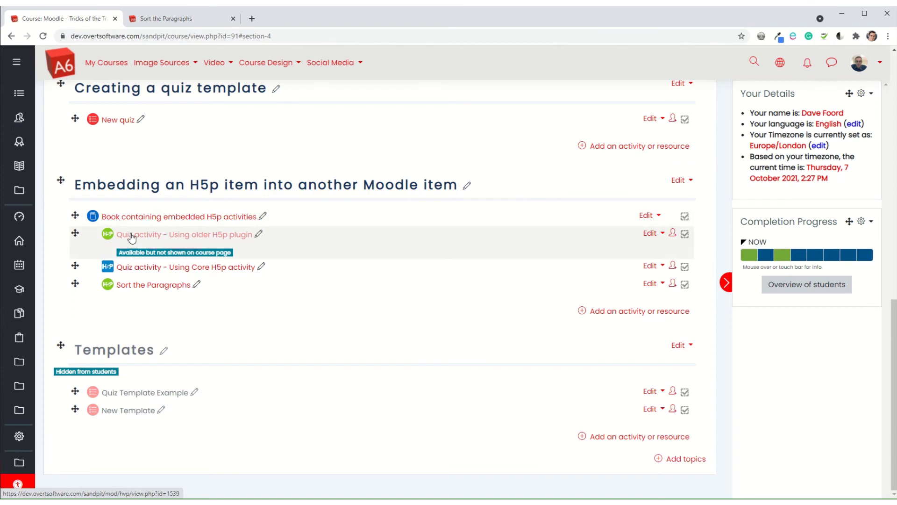
- Open the Quiz activity - Using older H5p plugin page
{"action": "left_click", "coordinate": [211, 240]}
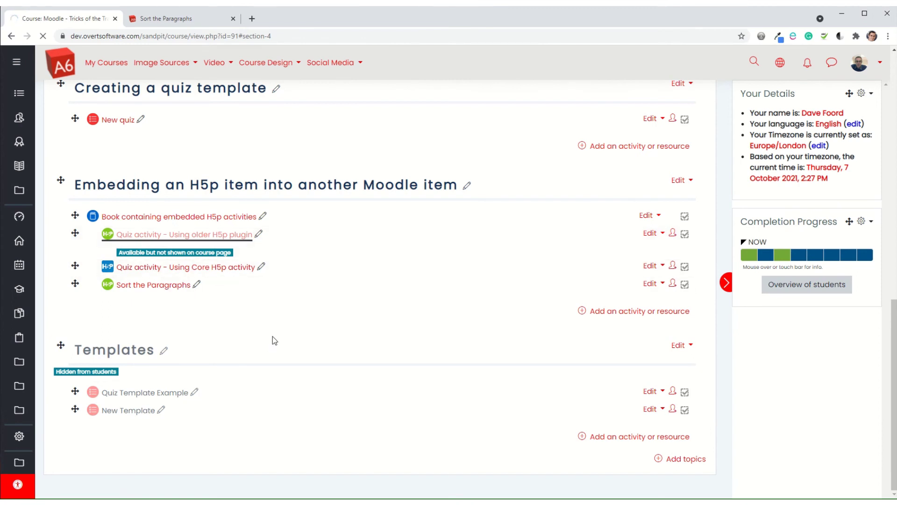
{"action": "scroll", "coordinate": [198, 310], "scroll_direction": "down", "scroll_amount": 5}
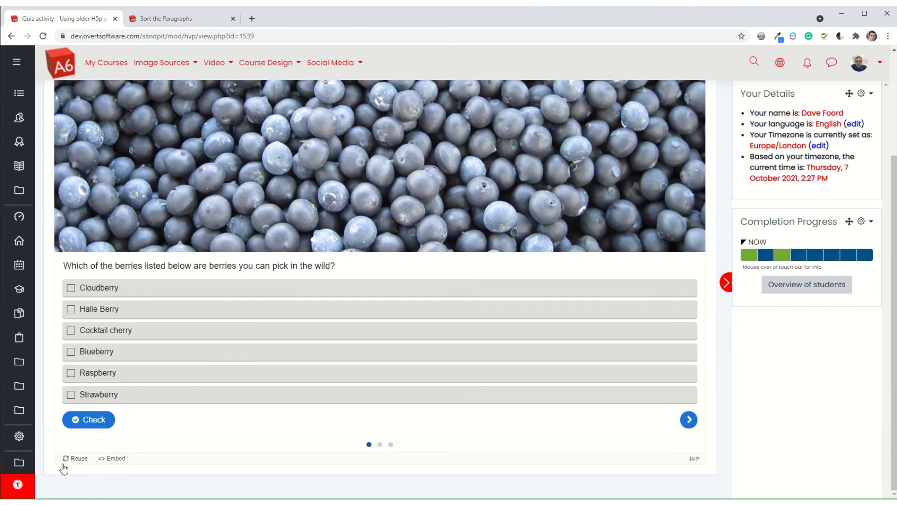
{"action": "scroll", "coordinate": [493, 362], "scroll_direction": "up", "scroll_amount": 1}
{"action": "scroll", "coordinate": [493, 361], "scroll_direction": "up", "scroll_amount": 3}
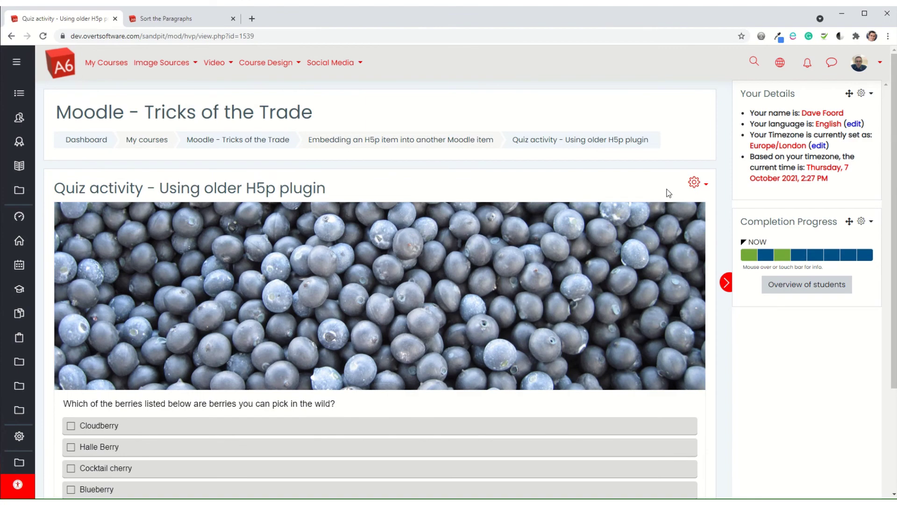
- Untick 'Display action bar and frame' in the quiz settings and save and display it
{"action": "left_click", "coordinate": [694, 182]}
{"action": "left_click", "coordinate": [632, 204]}
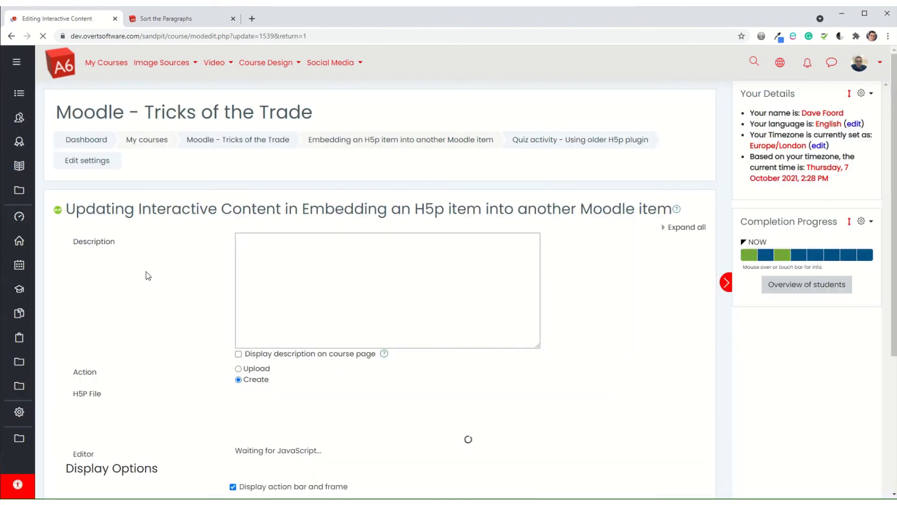
{"action": "scroll", "coordinate": [149, 280], "scroll_direction": "down", "scroll_amount": 3}
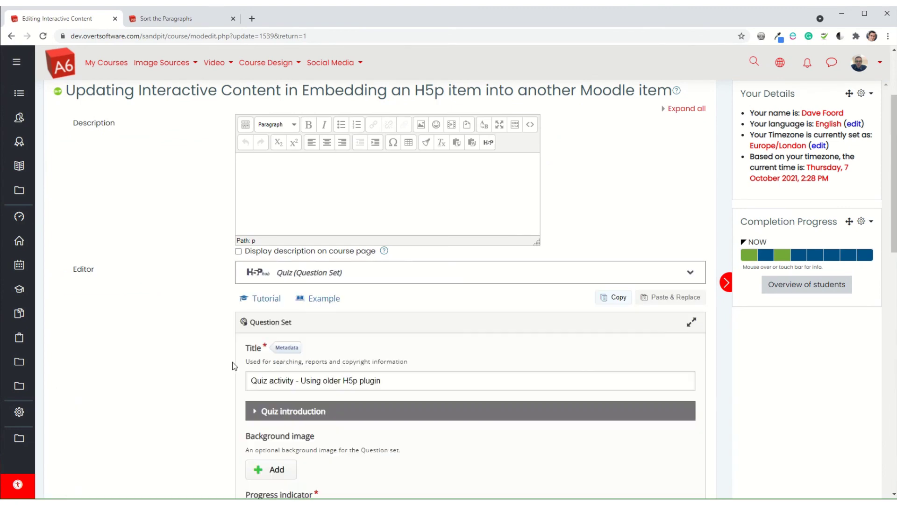
{"action": "scroll", "coordinate": [195, 311], "scroll_direction": "down", "scroll_amount": 15}
{"action": "scroll", "coordinate": [201, 306], "scroll_direction": "down", "scroll_amount": 10}
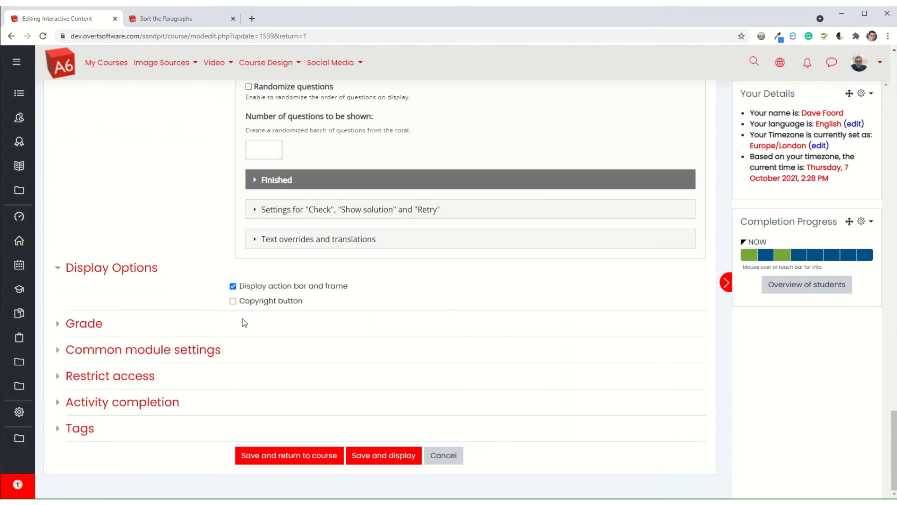
{"action": "left_click", "coordinate": [281, 286]}
{"action": "left_click", "coordinate": [236, 289]}
{"action": "left_click", "coordinate": [372, 456]}
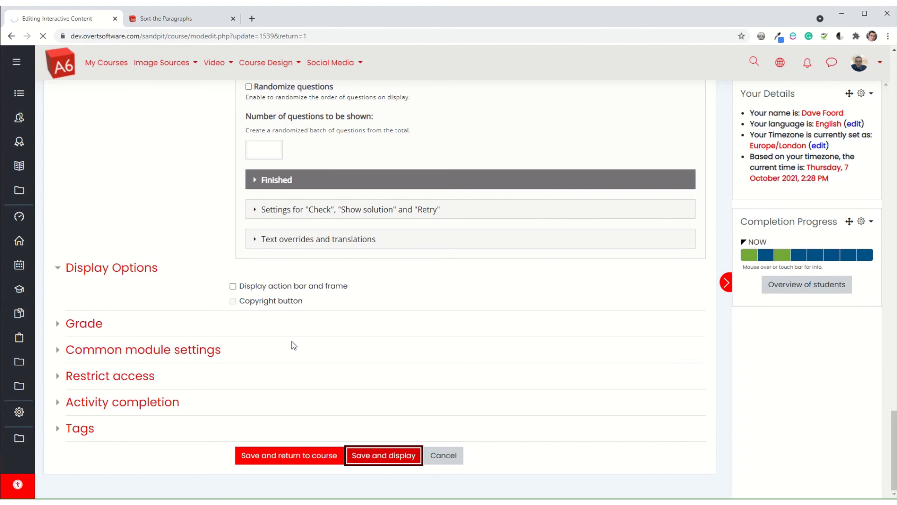
{"action": "scroll", "coordinate": [220, 255], "scroll_direction": "down", "scroll_amount": 2}
{"action": "scroll", "coordinate": [221, 255], "scroll_direction": "down", "scroll_amount": 1}
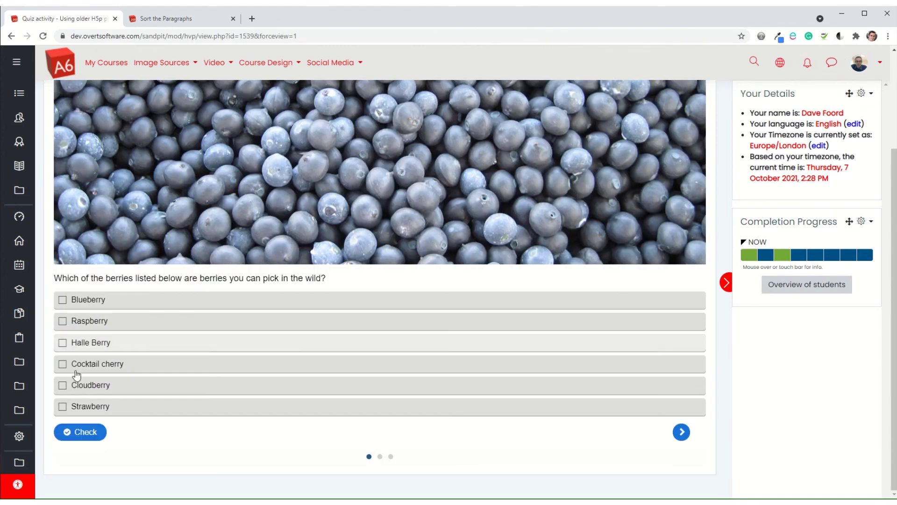
{"action": "scroll", "coordinate": [346, 196], "scroll_direction": "up", "scroll_amount": 3}
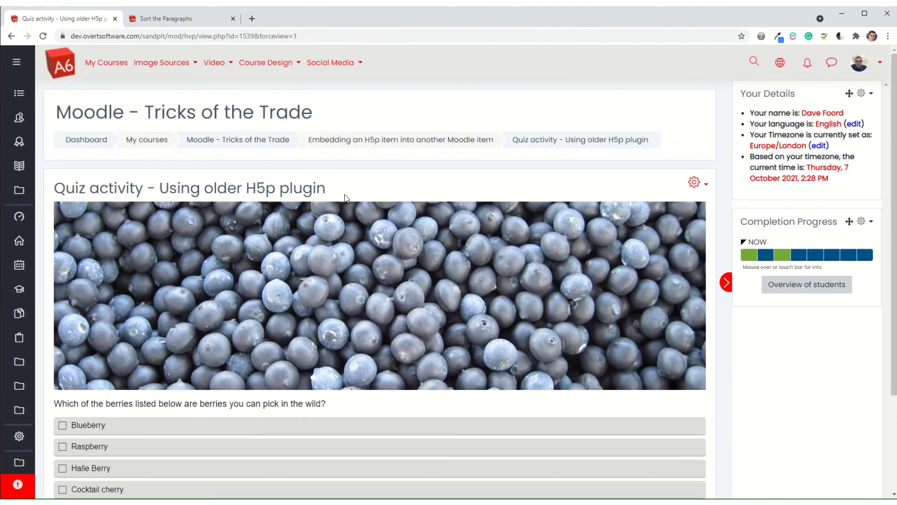
- Go back to the course page and open the Core H5p quiz's settings
{"action": "left_click", "coordinate": [241, 140]}
{"action": "scroll", "coordinate": [229, 238], "scroll_direction": "down", "scroll_amount": 6}
{"action": "scroll", "coordinate": [219, 241], "scroll_direction": "down", "scroll_amount": 4}
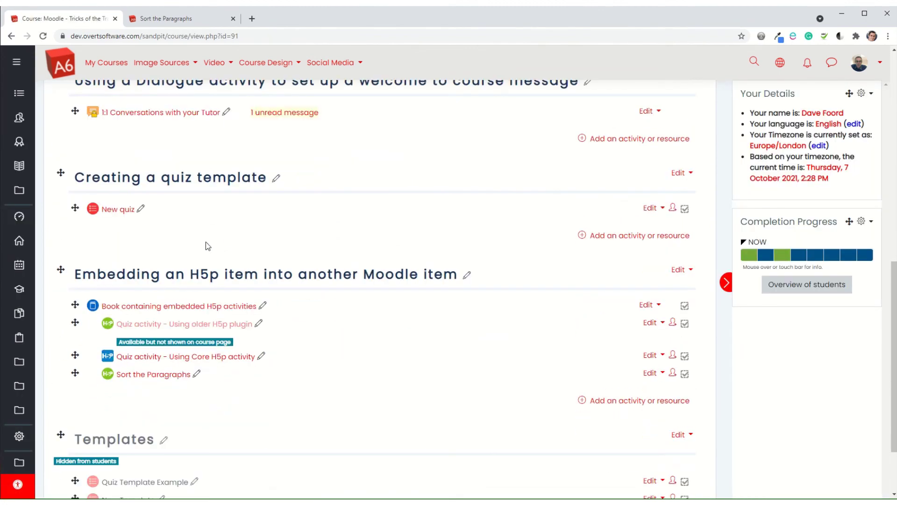
{"action": "left_click", "coordinate": [648, 356]}
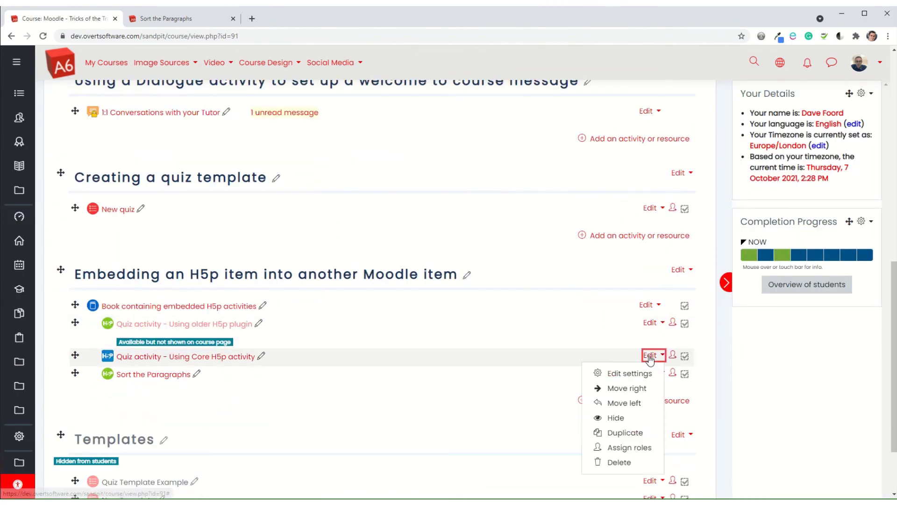
{"action": "left_click", "coordinate": [622, 375]}
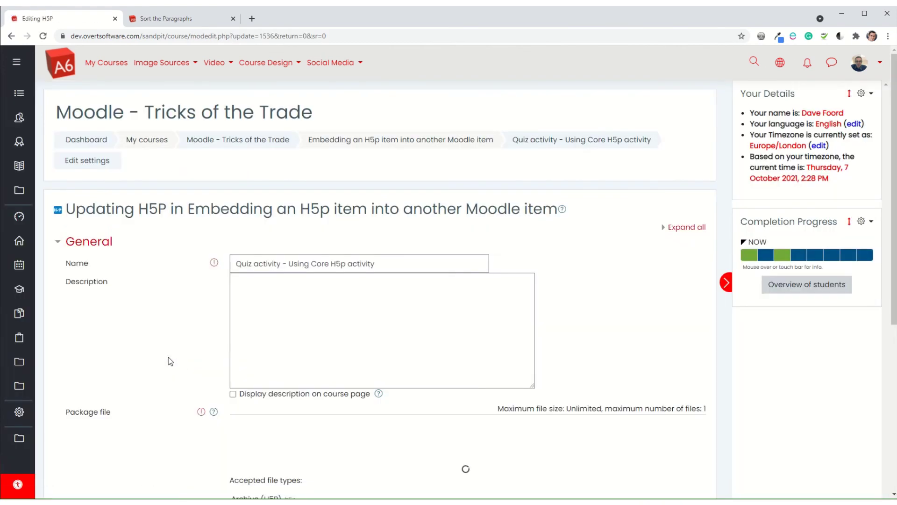
- Untick the Embed button under H5P options and save and display the quiz
{"action": "scroll", "coordinate": [160, 352], "scroll_direction": "down", "scroll_amount": 7}
{"action": "left_click", "coordinate": [98, 262]}
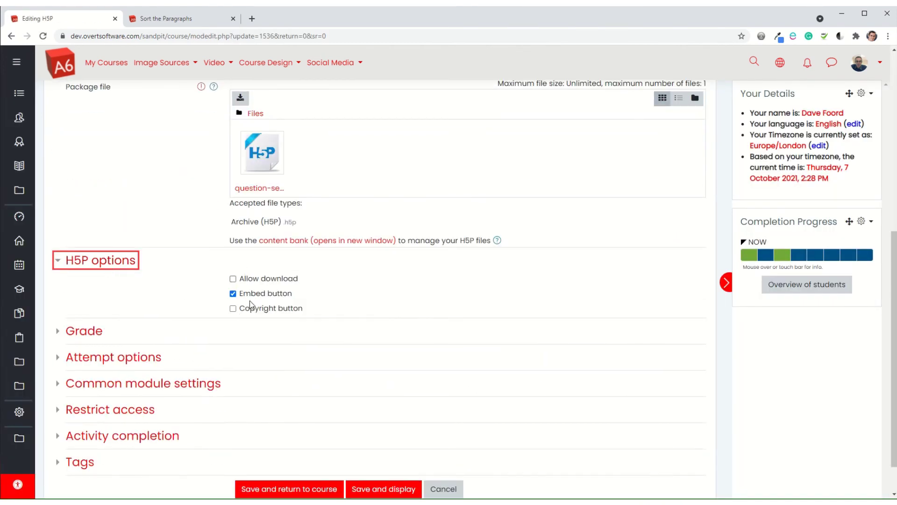
{"action": "left_click", "coordinate": [234, 294]}
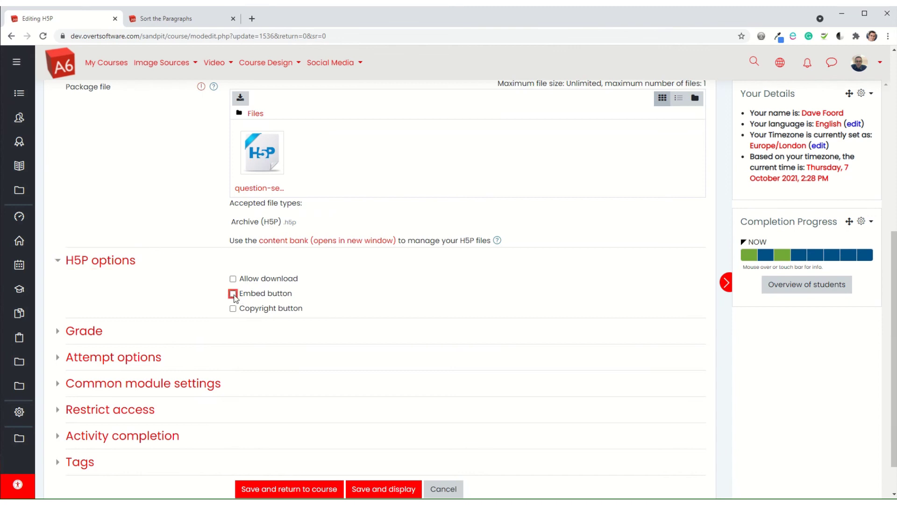
{"action": "scroll", "coordinate": [253, 328], "scroll_direction": "down", "scroll_amount": 1}
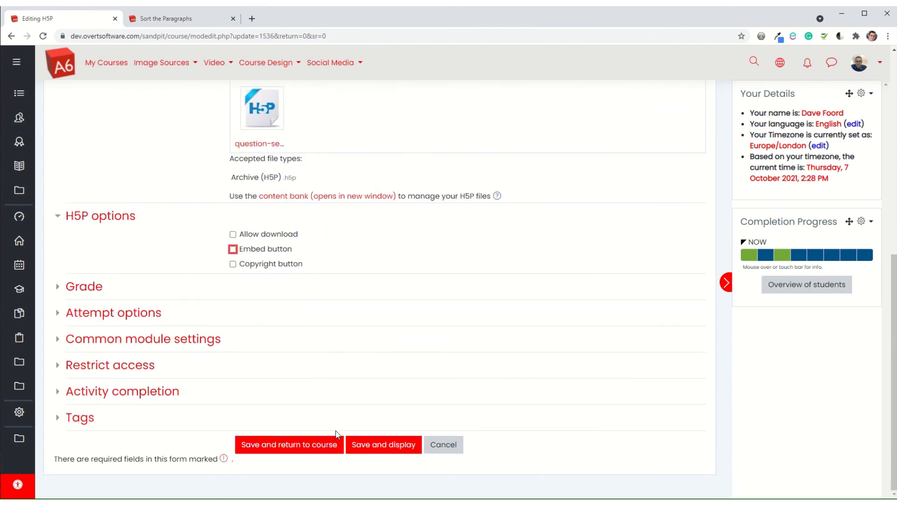
{"action": "left_click", "coordinate": [374, 444]}
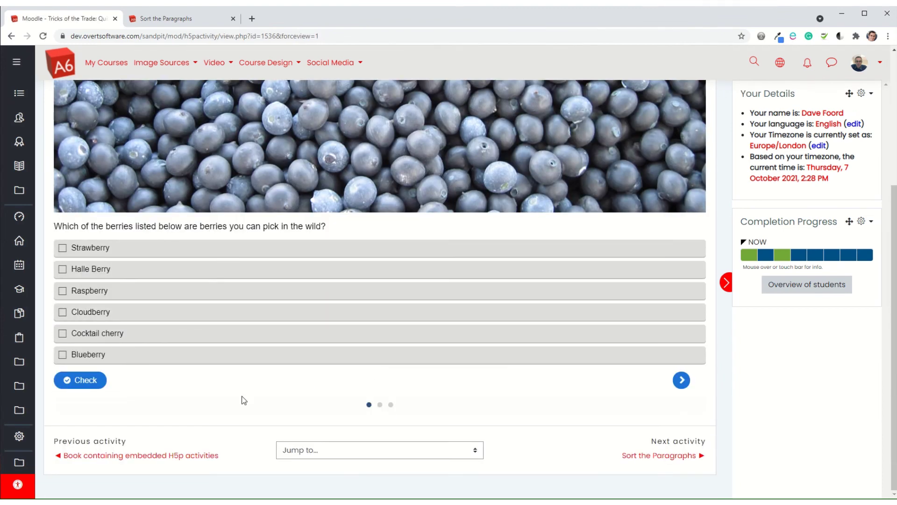
{"action": "scroll", "coordinate": [241, 400], "scroll_direction": "up", "scroll_amount": 4}
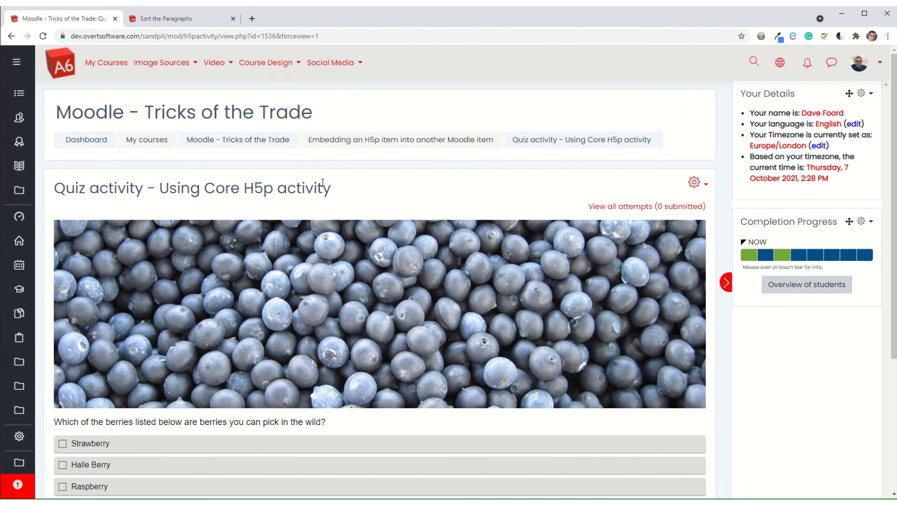